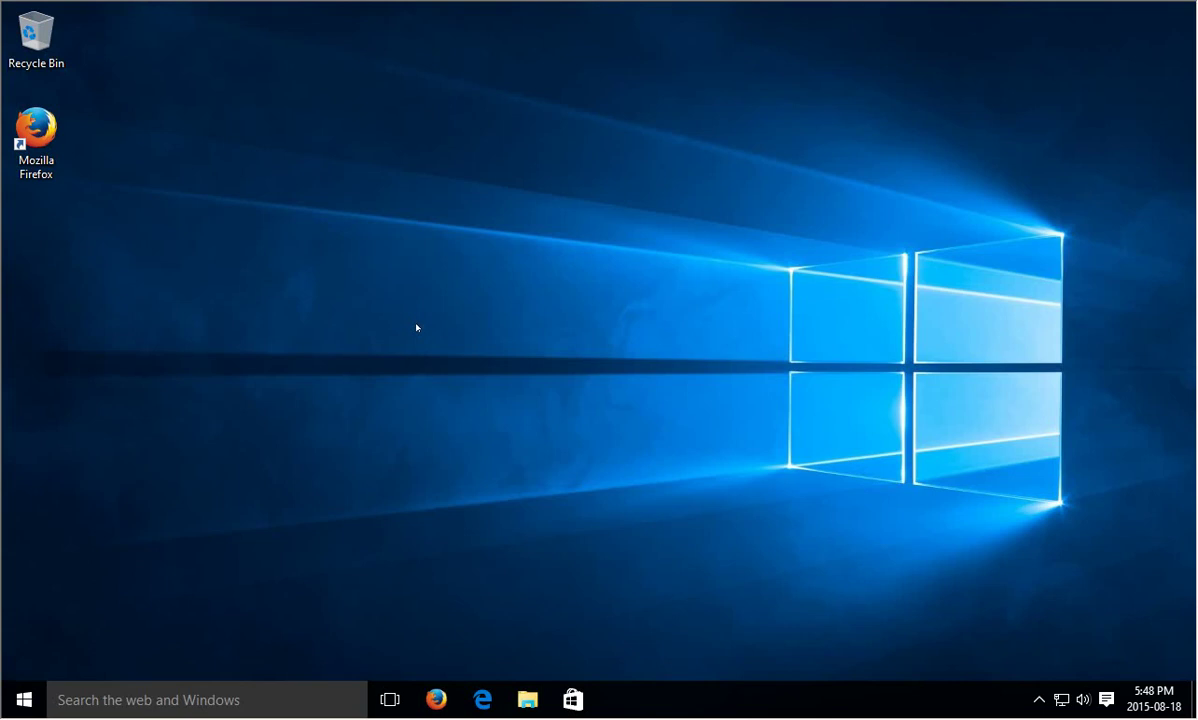
# Open Firefox and load teamviewer.com
pyautogui.click(436, 699)
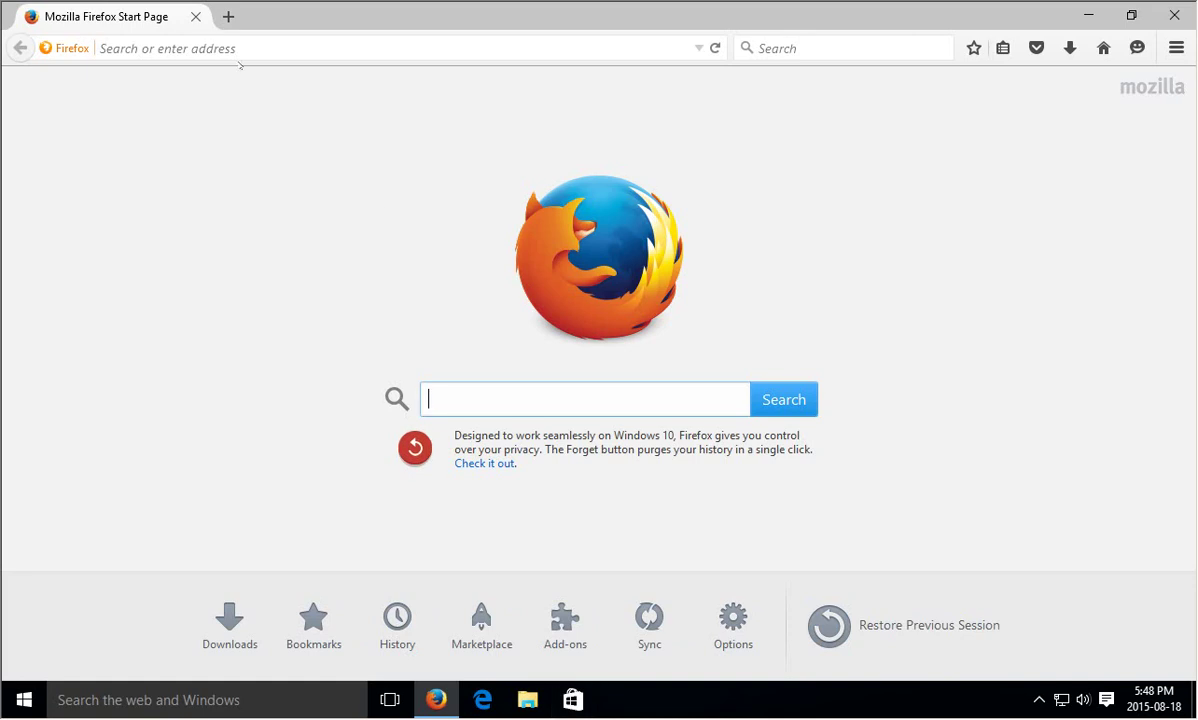
pyautogui.click(241, 47)
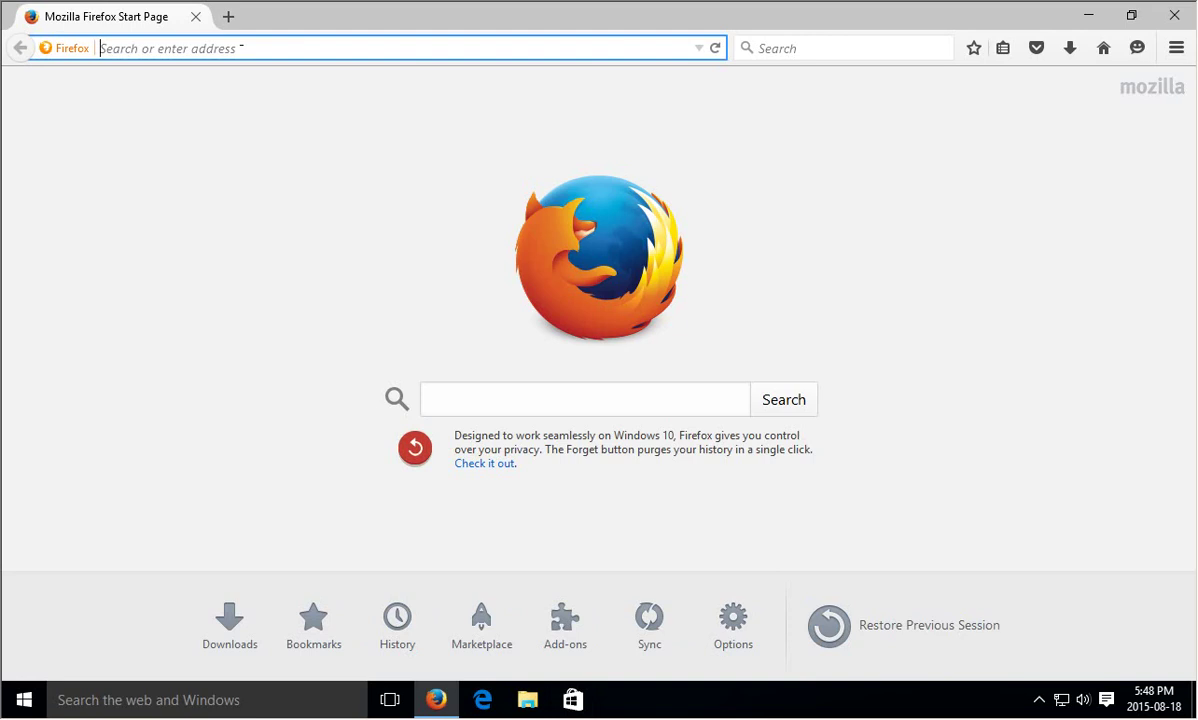
pyautogui.write('team')
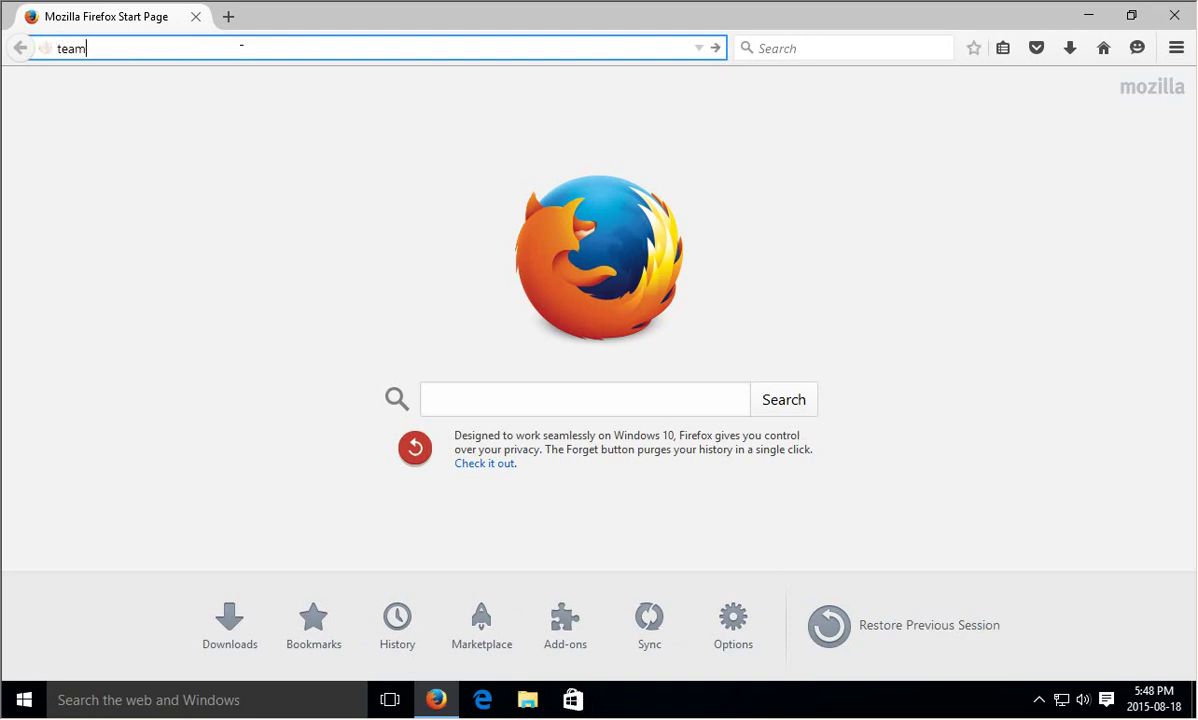
pyautogui.write('viewer.com')
pyautogui.press('Return')
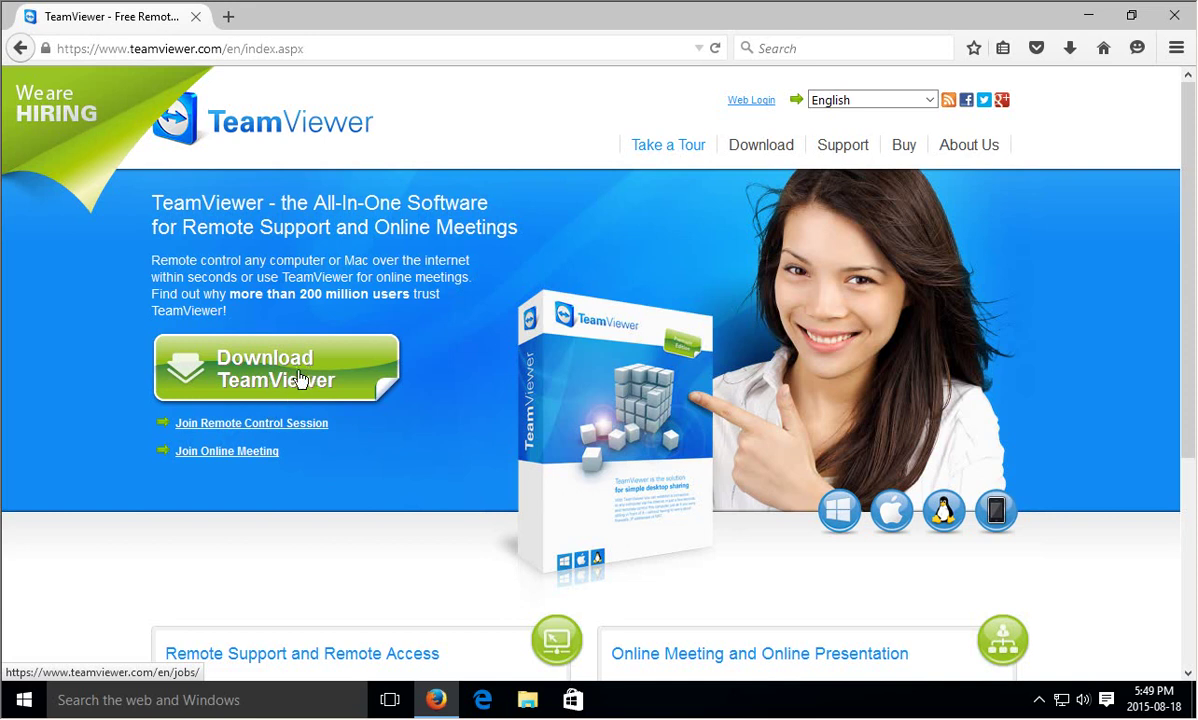
# Download and save TeamViewer_Setup_en.exe, then run it from Firefox's downloads
pyautogui.click(289, 372)
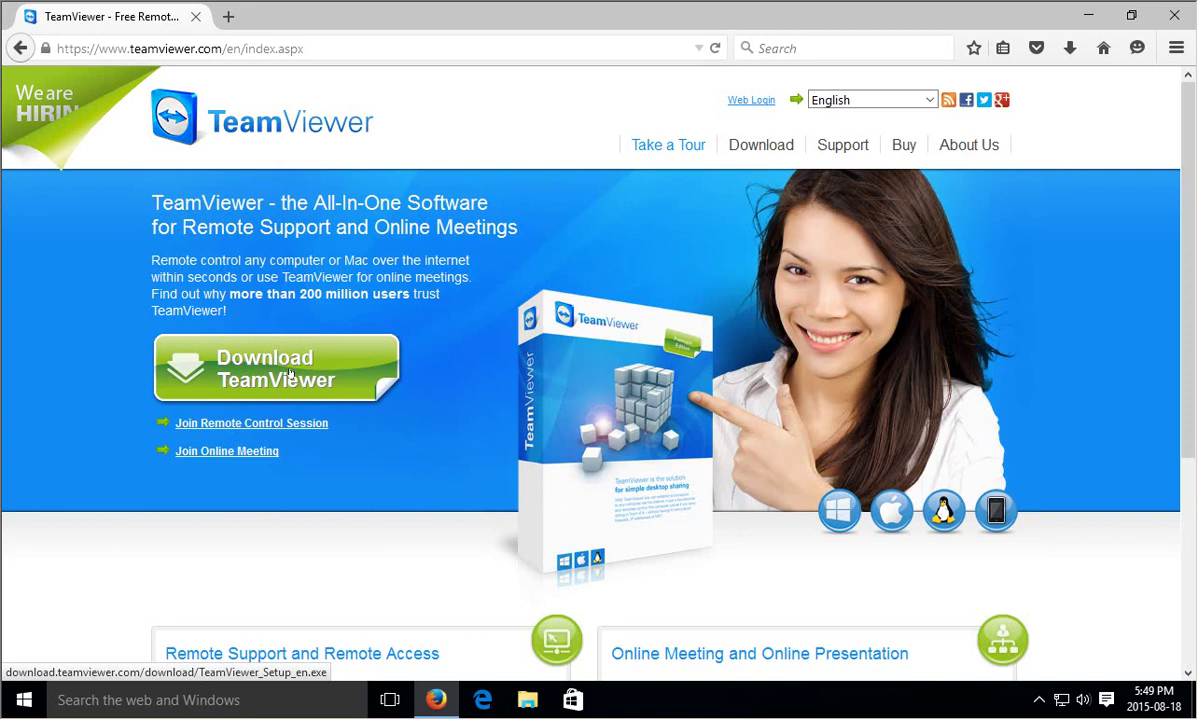
pyautogui.click(289, 372)
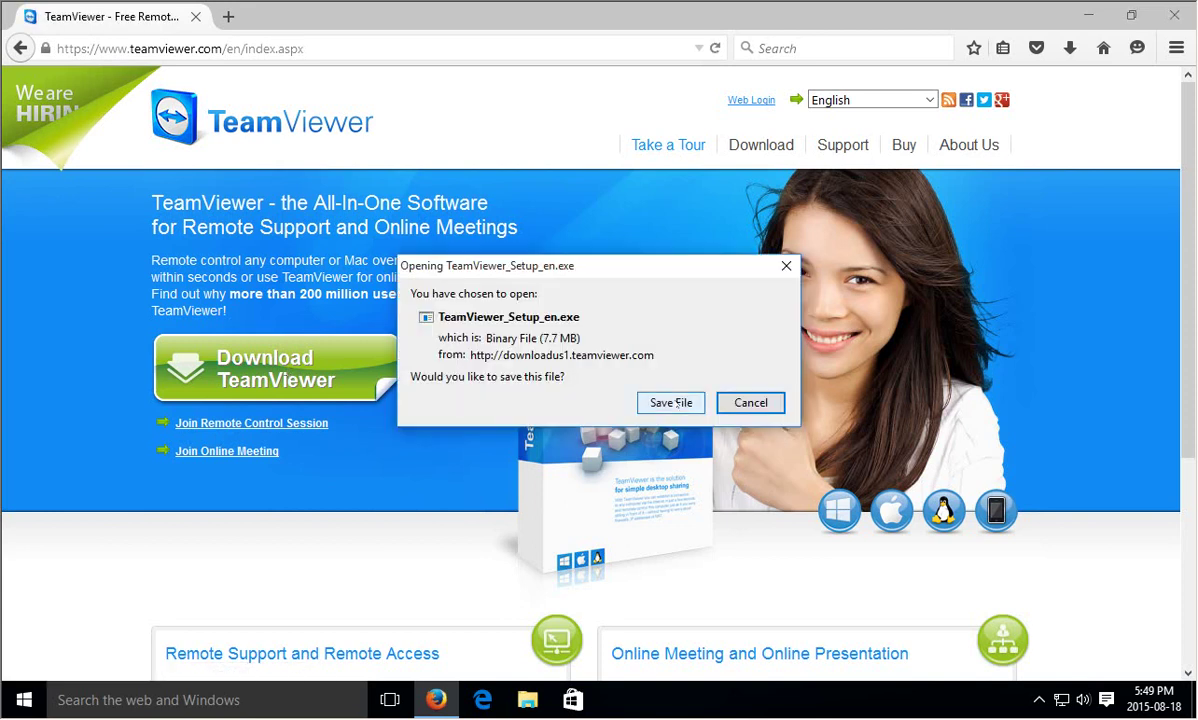
pyautogui.click(671, 403)
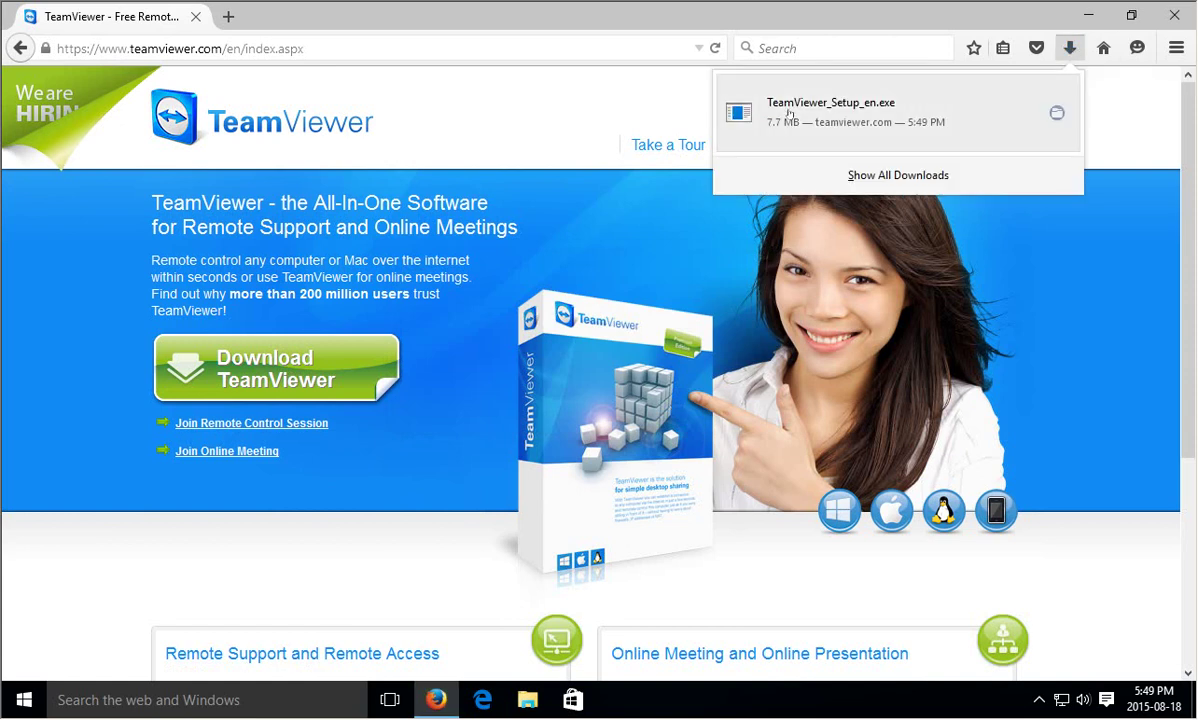
pyautogui.click(895, 118)
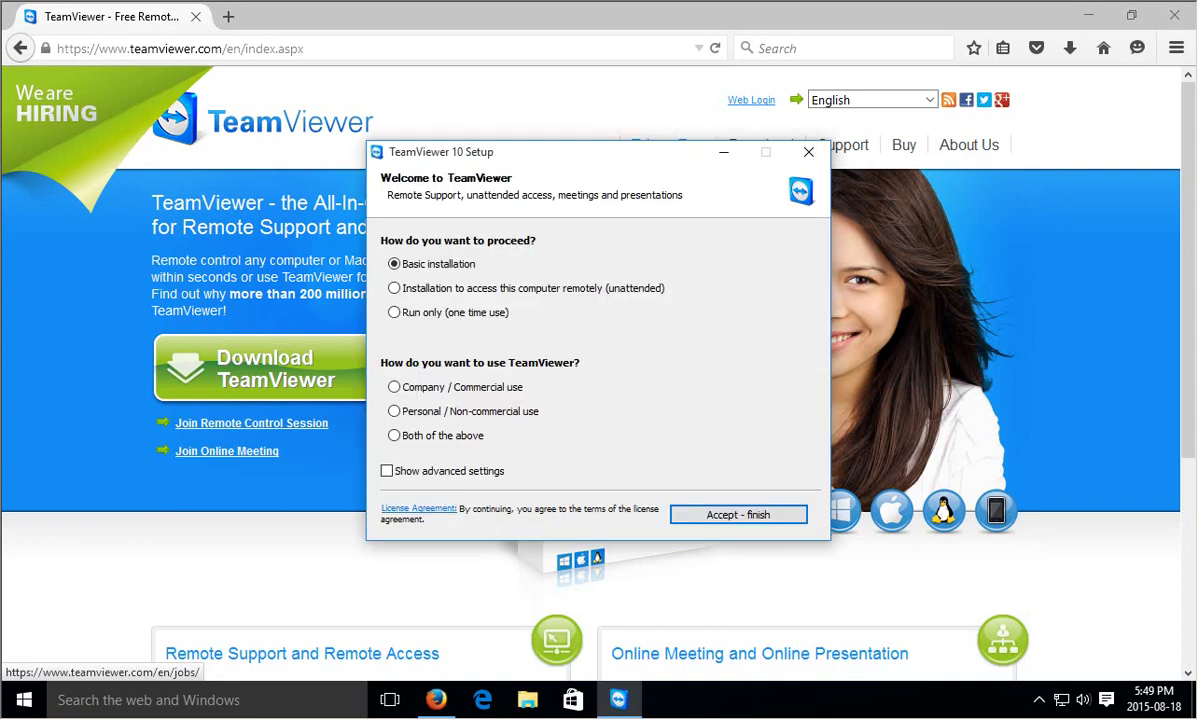
# Close Firefox and choose an unattended, personal-use installation with advanced settings shown
pyautogui.click(1176, 16)
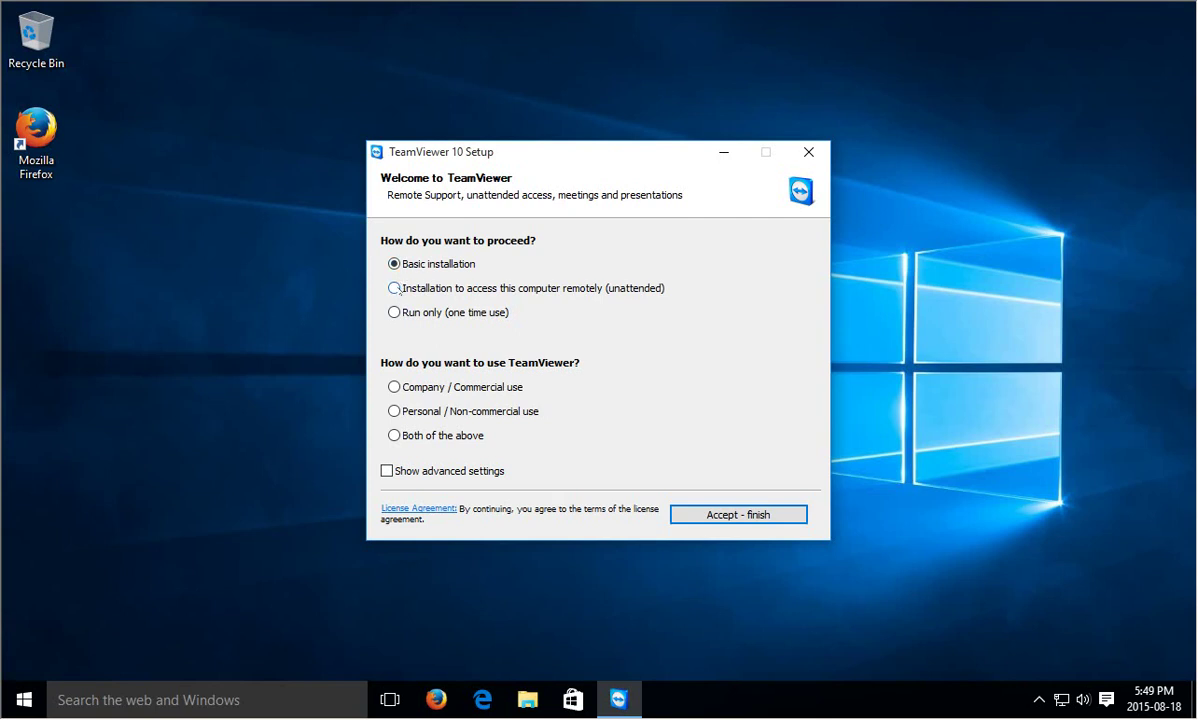
pyautogui.click(395, 288)
pyautogui.click(394, 411)
pyautogui.click(387, 471)
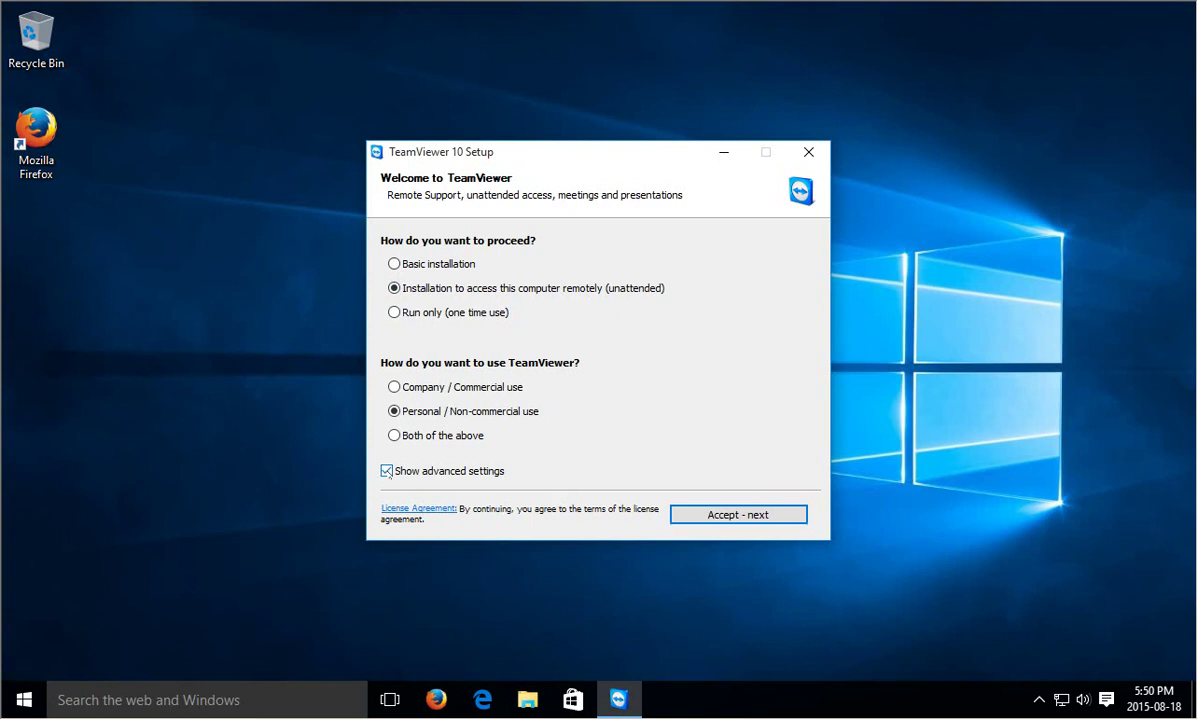
pyautogui.click(727, 516)
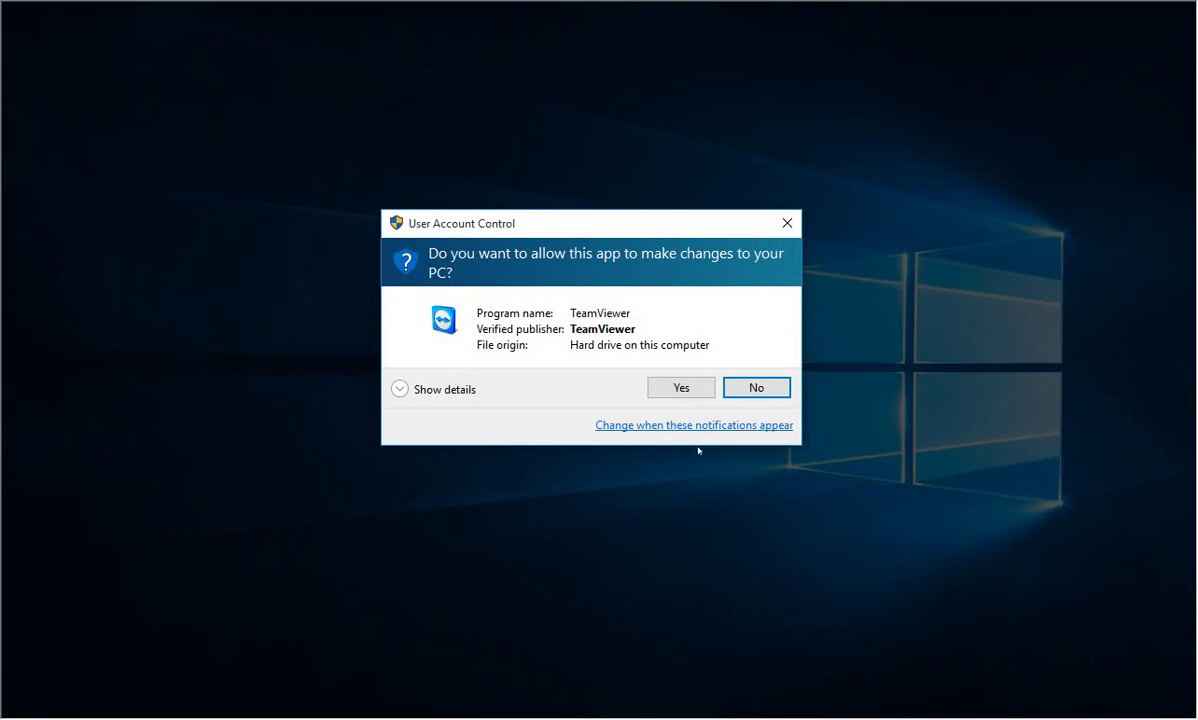
# Approve the installer's changes and enable Remote Print and VPN
pyautogui.click(683, 388)
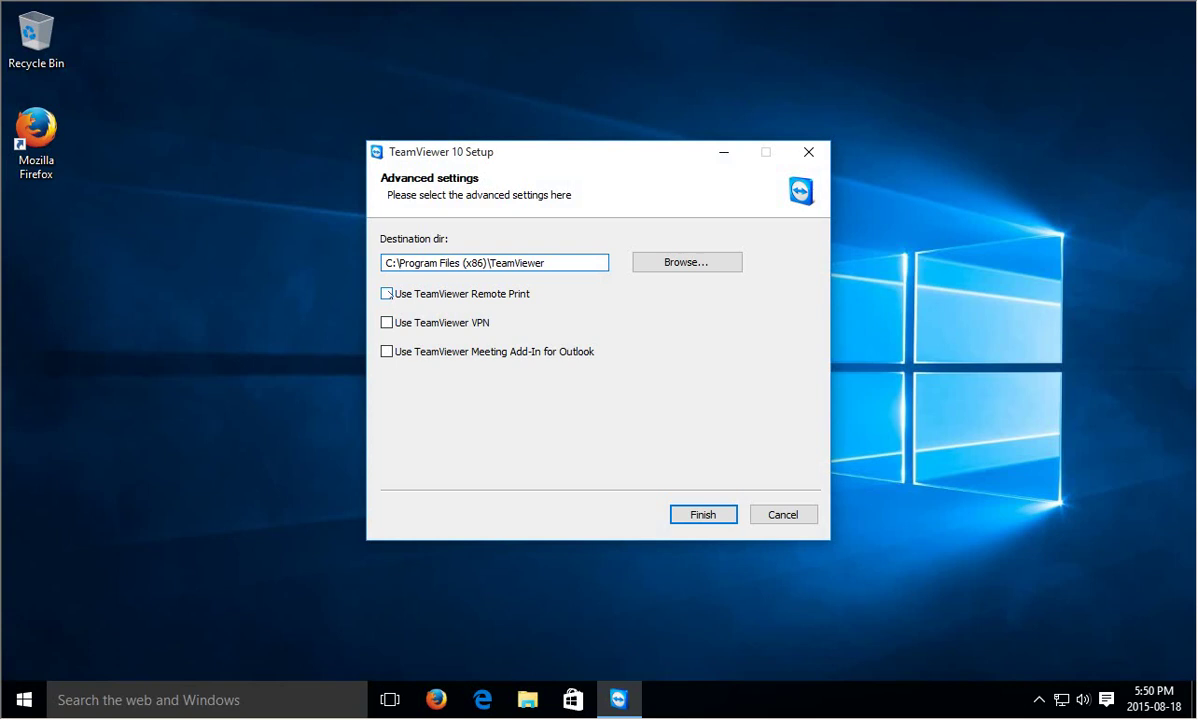
pyautogui.click(387, 293)
pyautogui.click(387, 322)
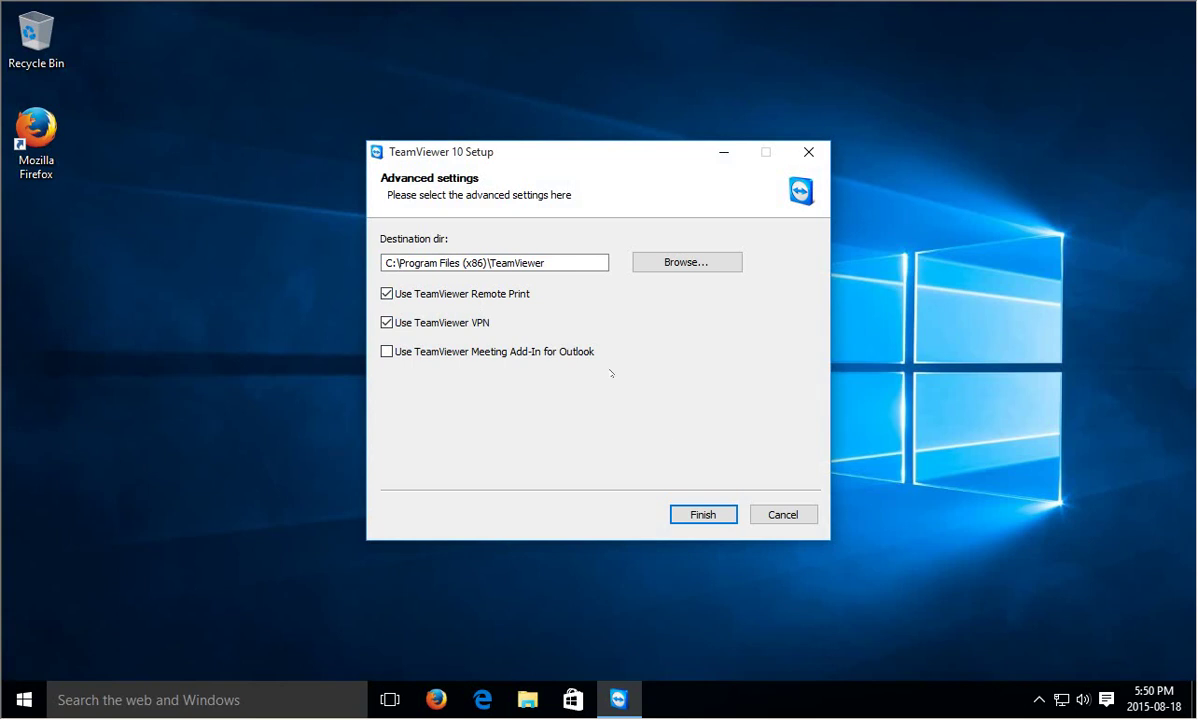
# Finish installing and advance the unattended access wizard to the personal password page
pyautogui.click(704, 515)
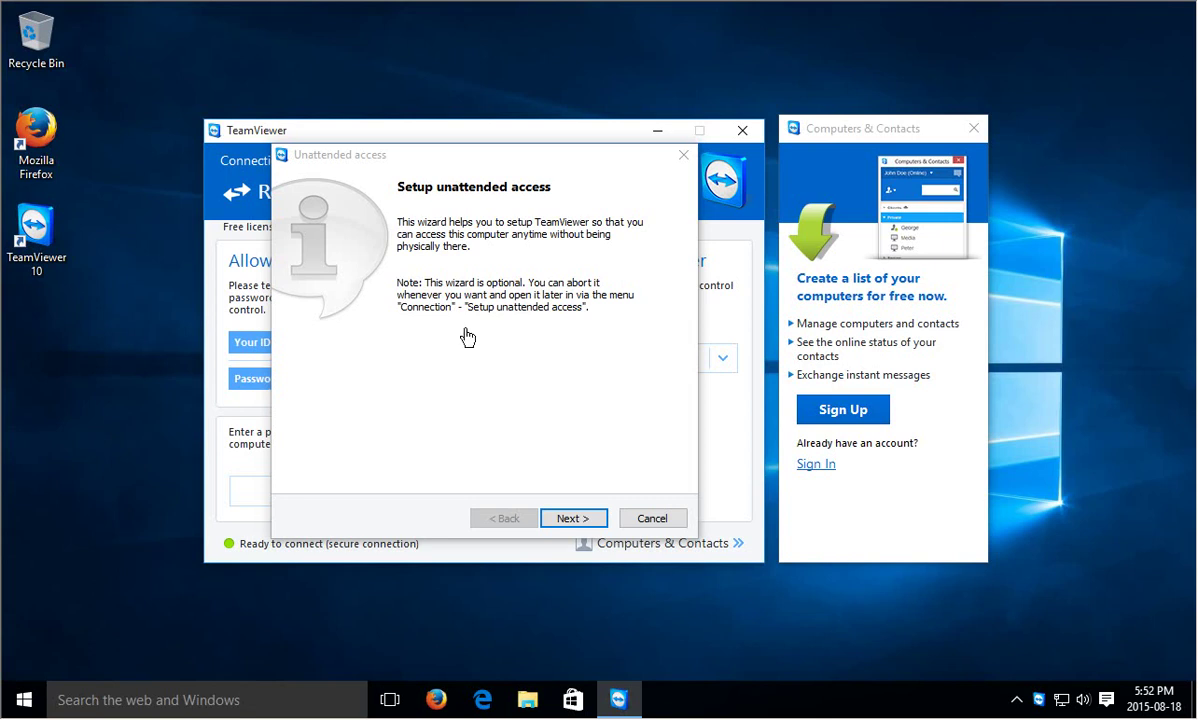
pyautogui.click(573, 518)
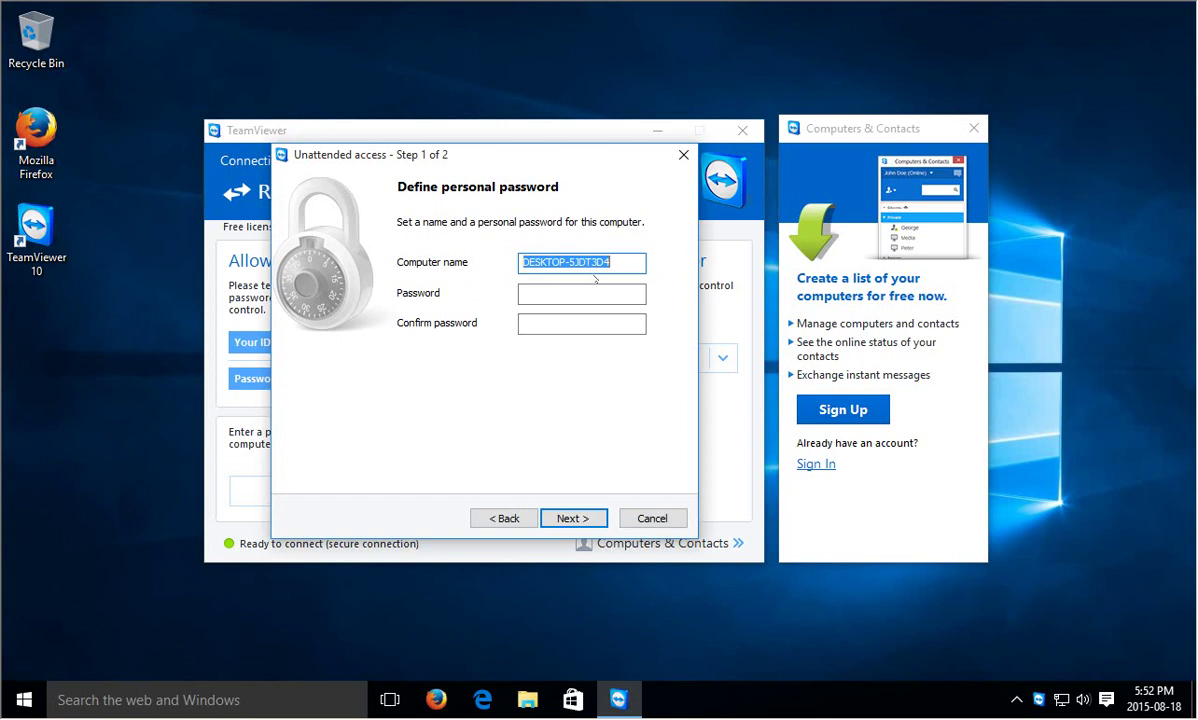
# Enter and confirm a personal password for this computer
pyautogui.click(551, 294)
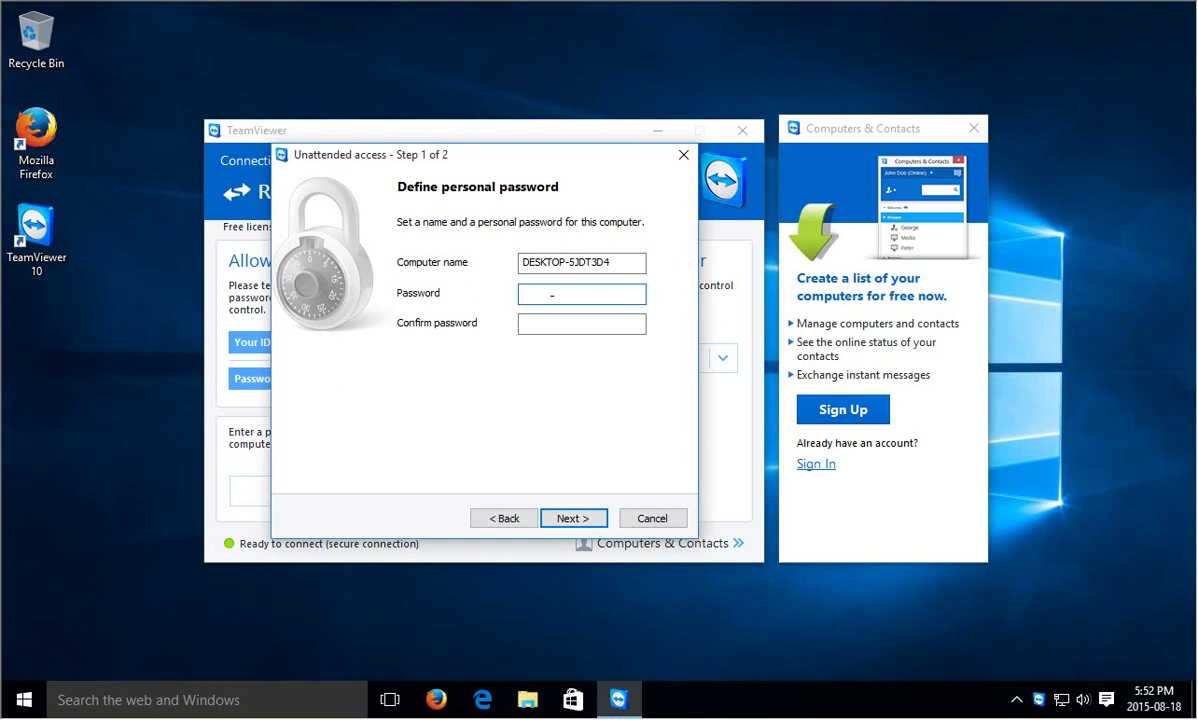
pyautogui.write('•••••••••••')
pyautogui.press('Tab')
pyautogui.write('••••••••')
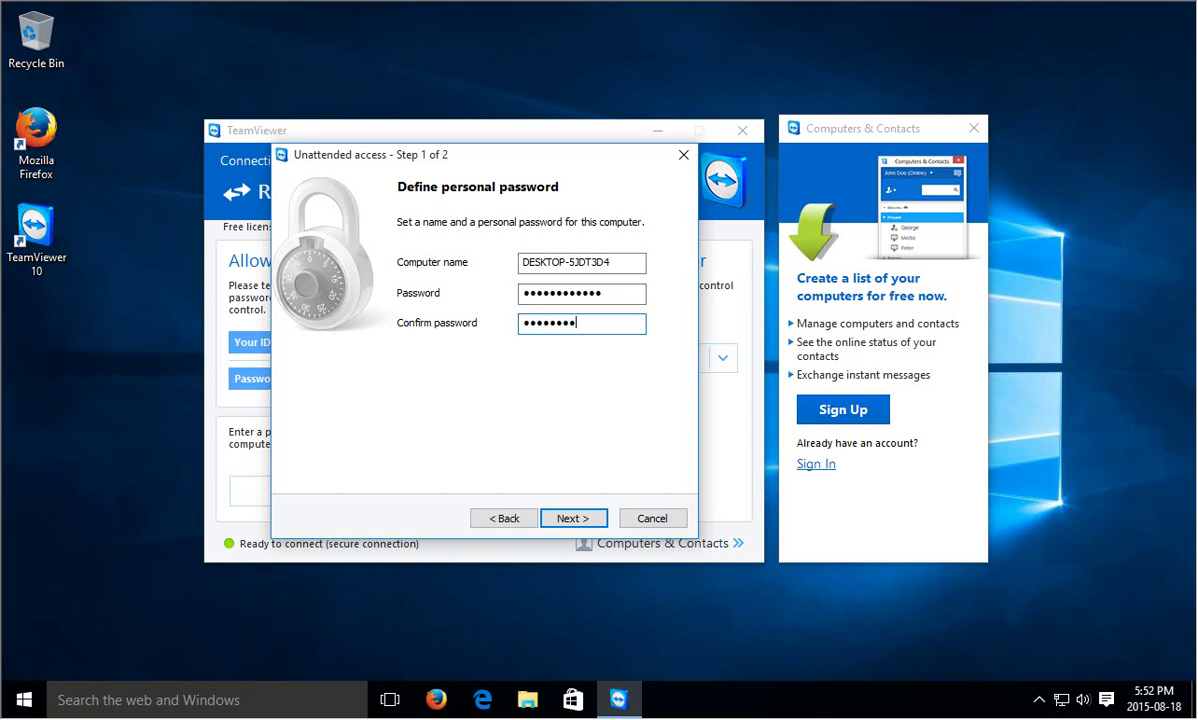
pyautogui.write('••••')
pyautogui.click(572, 519)
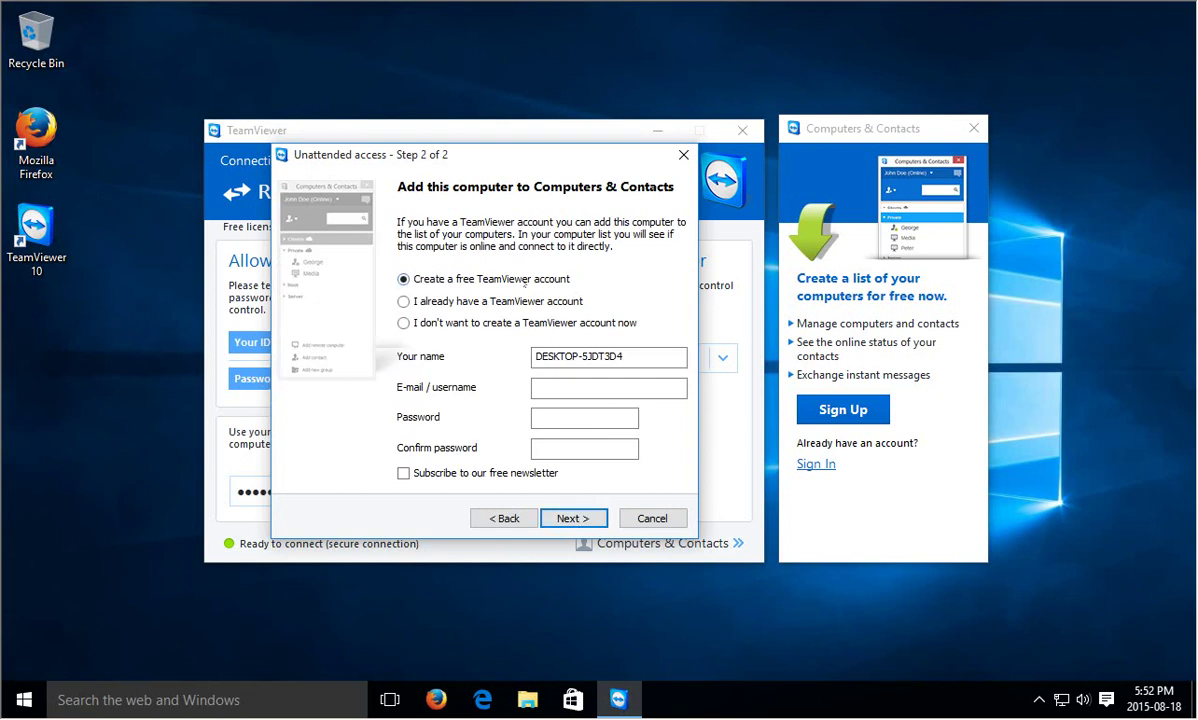
# Decline creating a TeamViewer account and continue to the completion page
pyautogui.click(404, 302)
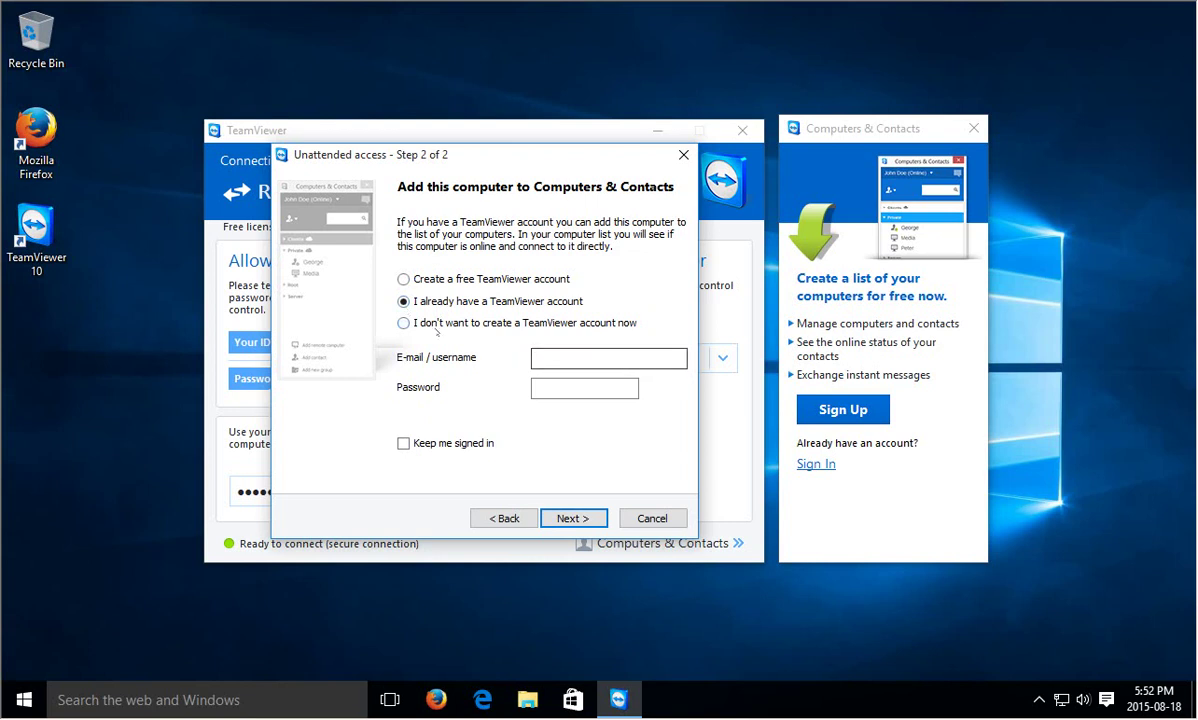
pyautogui.click(404, 324)
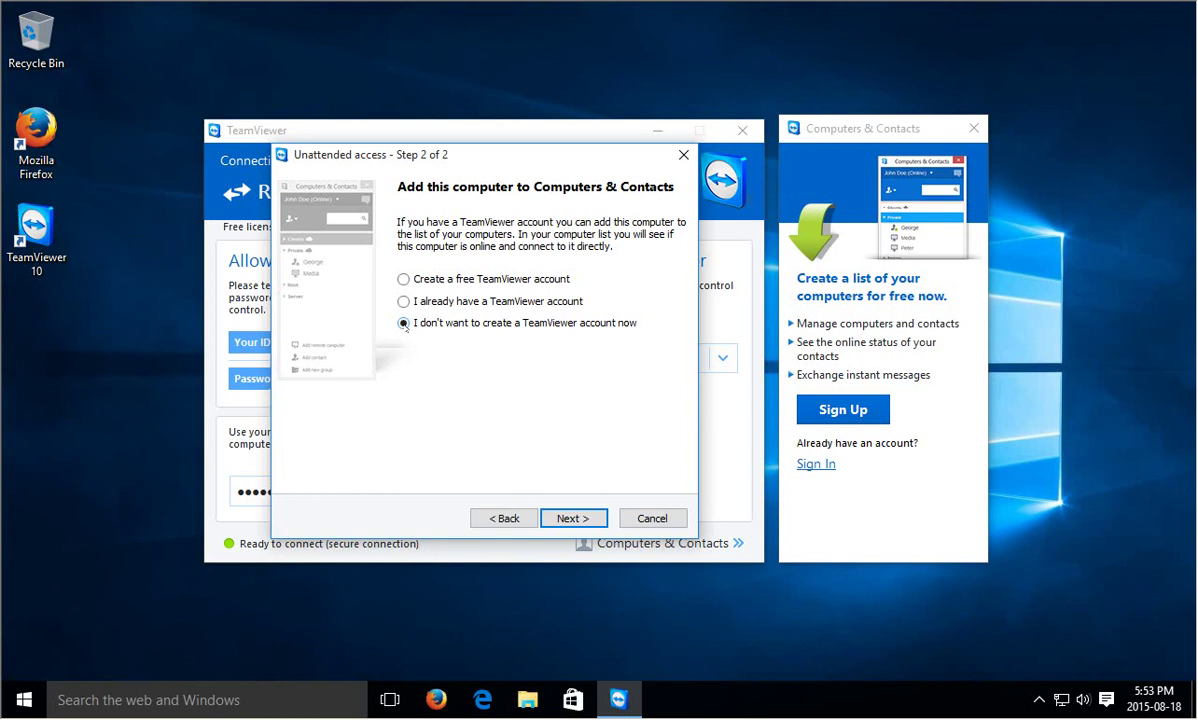
pyautogui.click(574, 522)
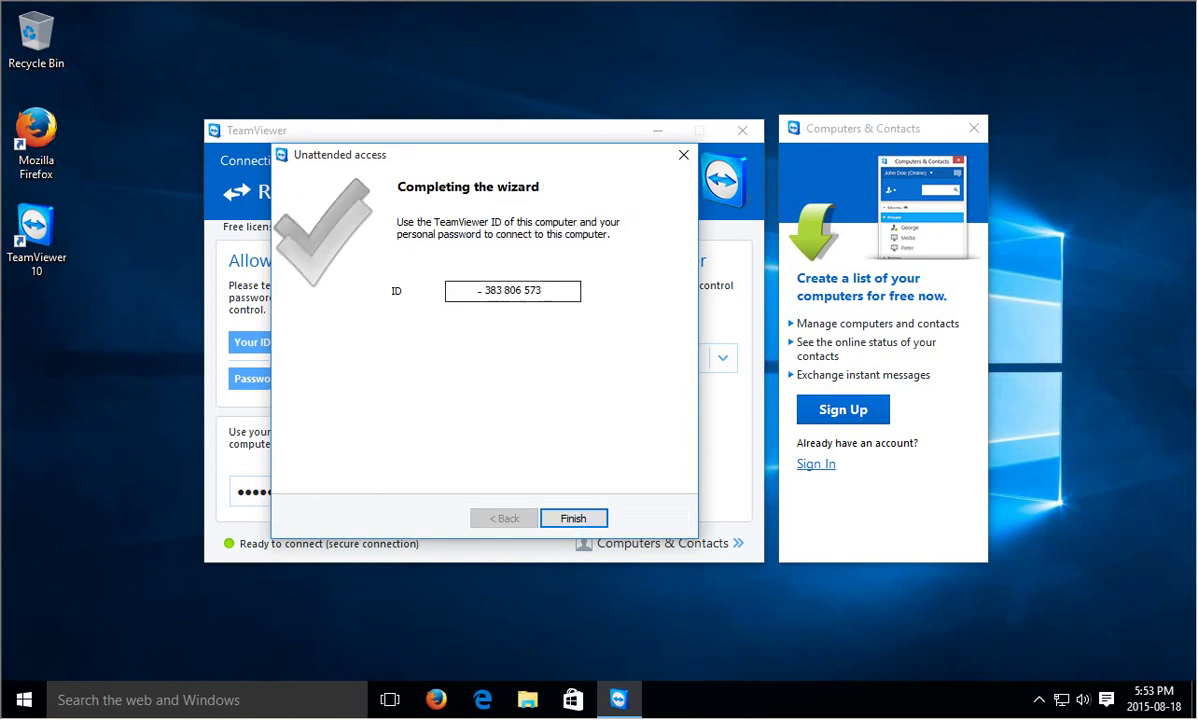
# Copy this computer's ID from the wizard, then finish the wizard
pyautogui.moveTo(478, 290); pyautogui.dragTo(543, 290)
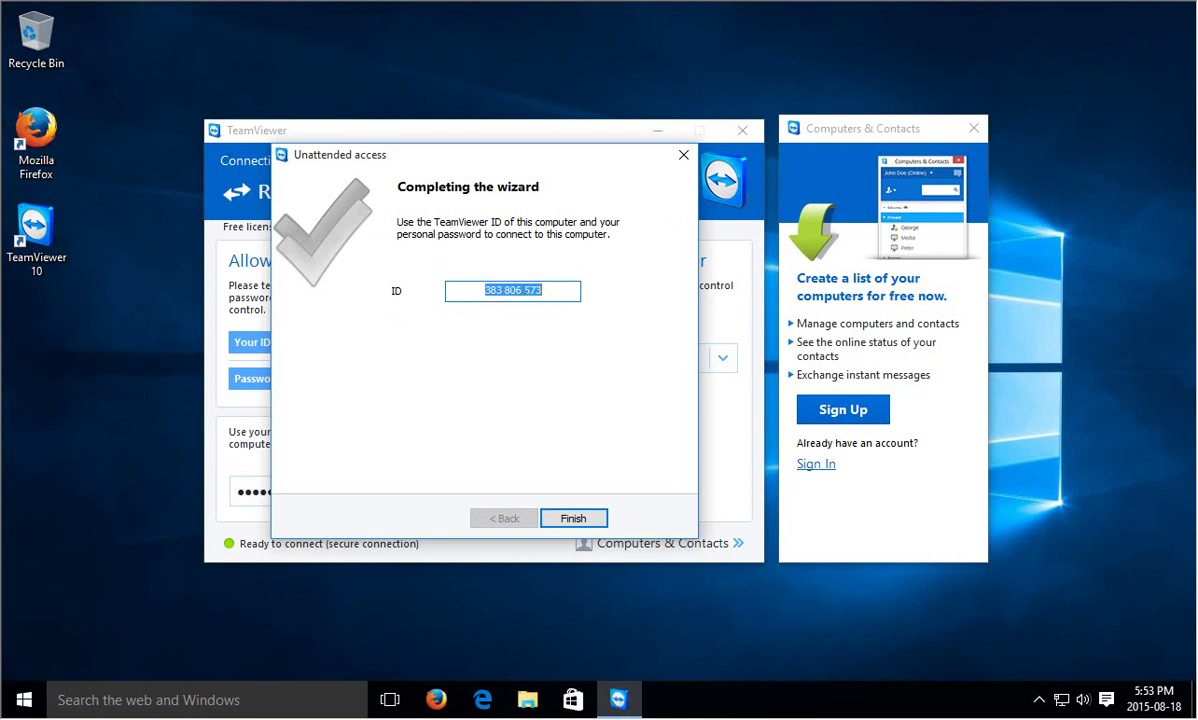
pyautogui.rightClick(500, 291)
pyautogui.click(535, 328)
pyautogui.click(575, 519)
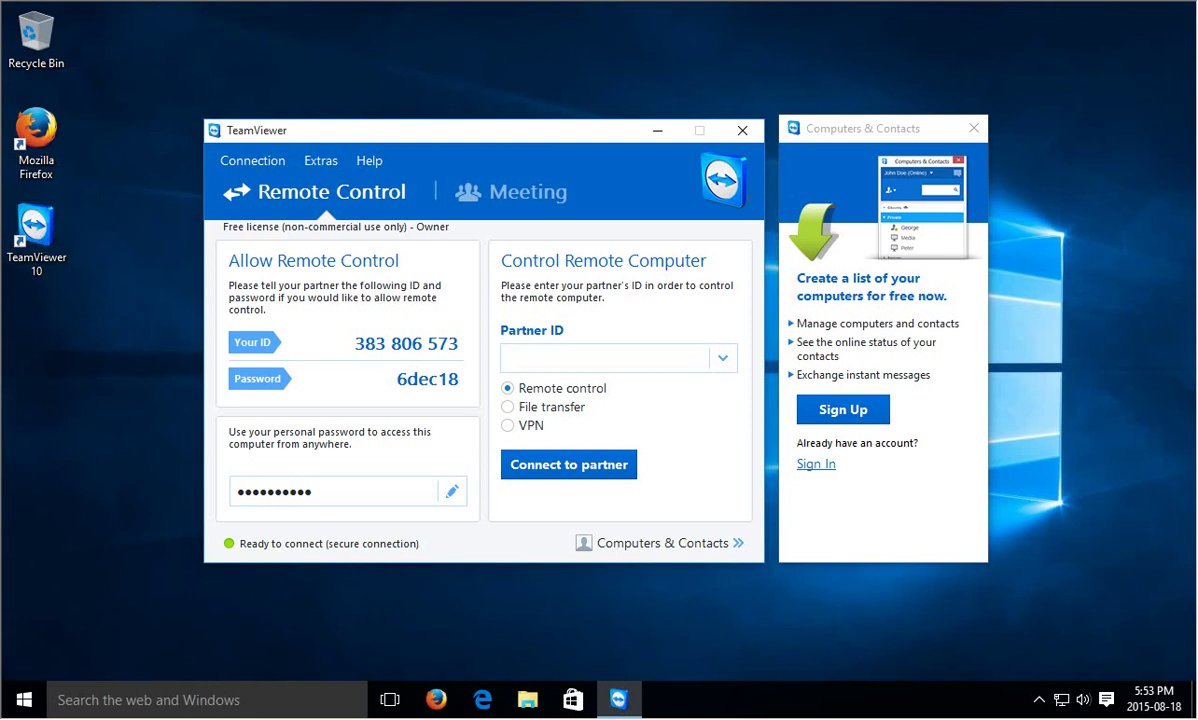
# Create a new random session password and reopen the unattended access wizard
pyautogui.moveTo(354, 343); pyautogui.dragTo(458, 343)
pyautogui.hotkey('ctrl', 'c')
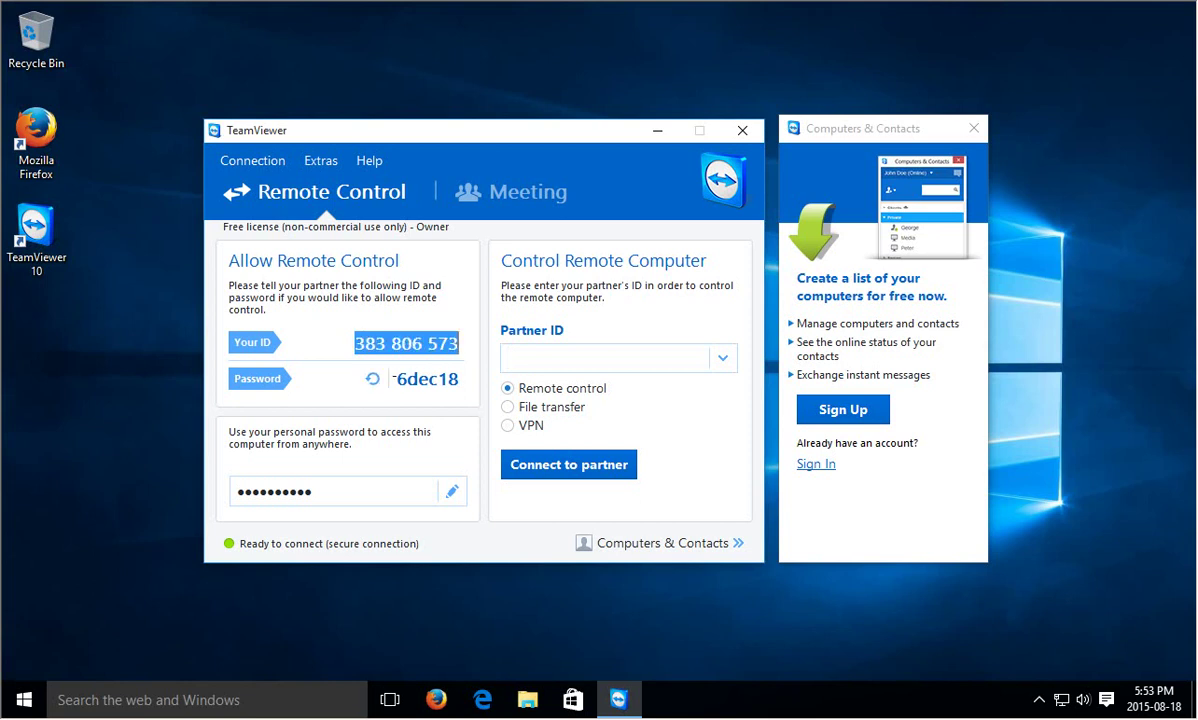
pyautogui.moveTo(397, 379); pyautogui.dragTo(456, 379)
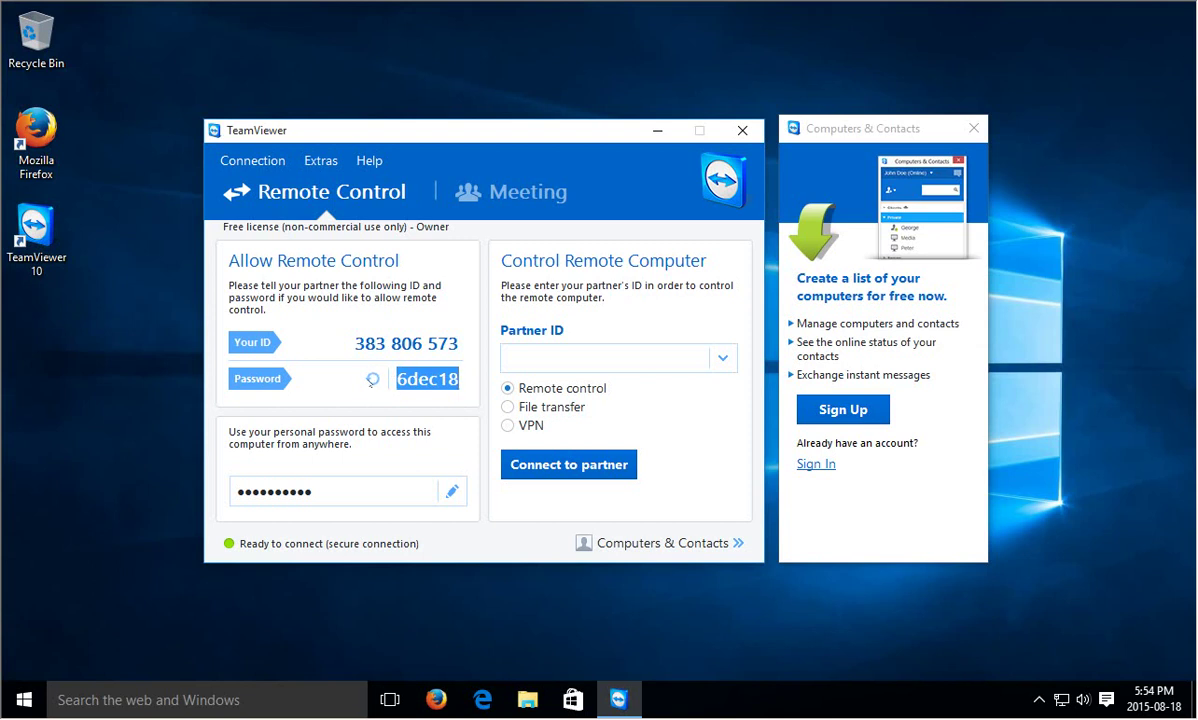
pyautogui.click(371, 381)
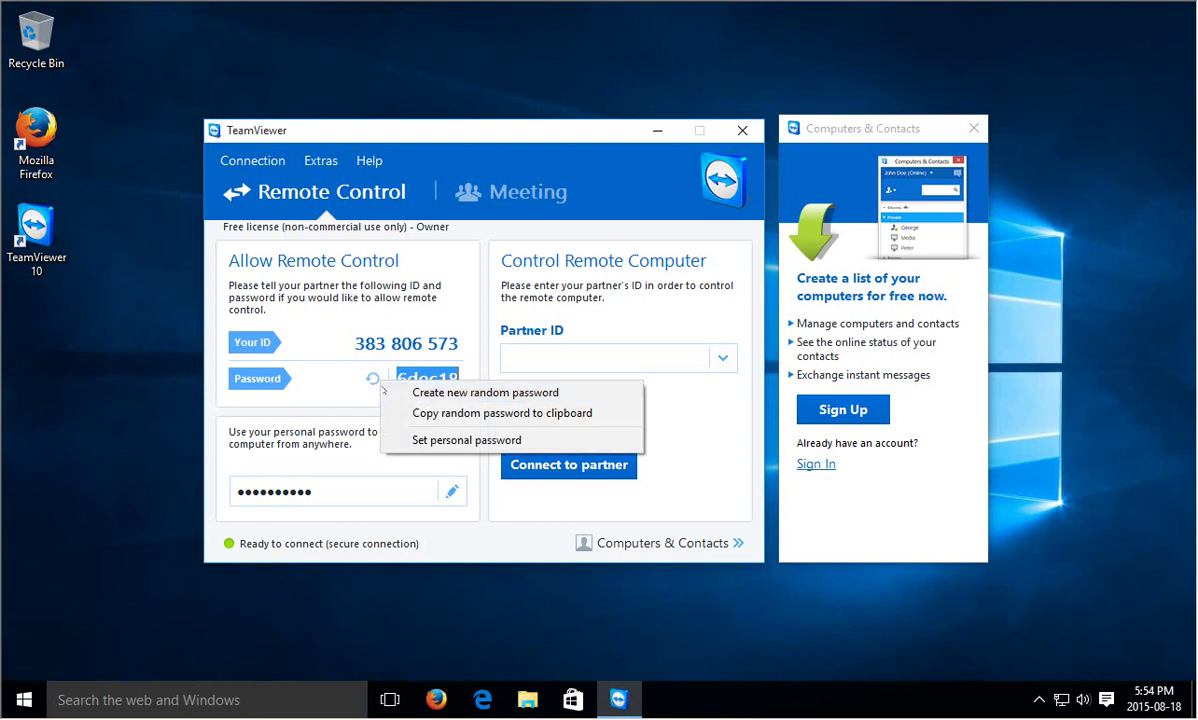
pyautogui.click(443, 394)
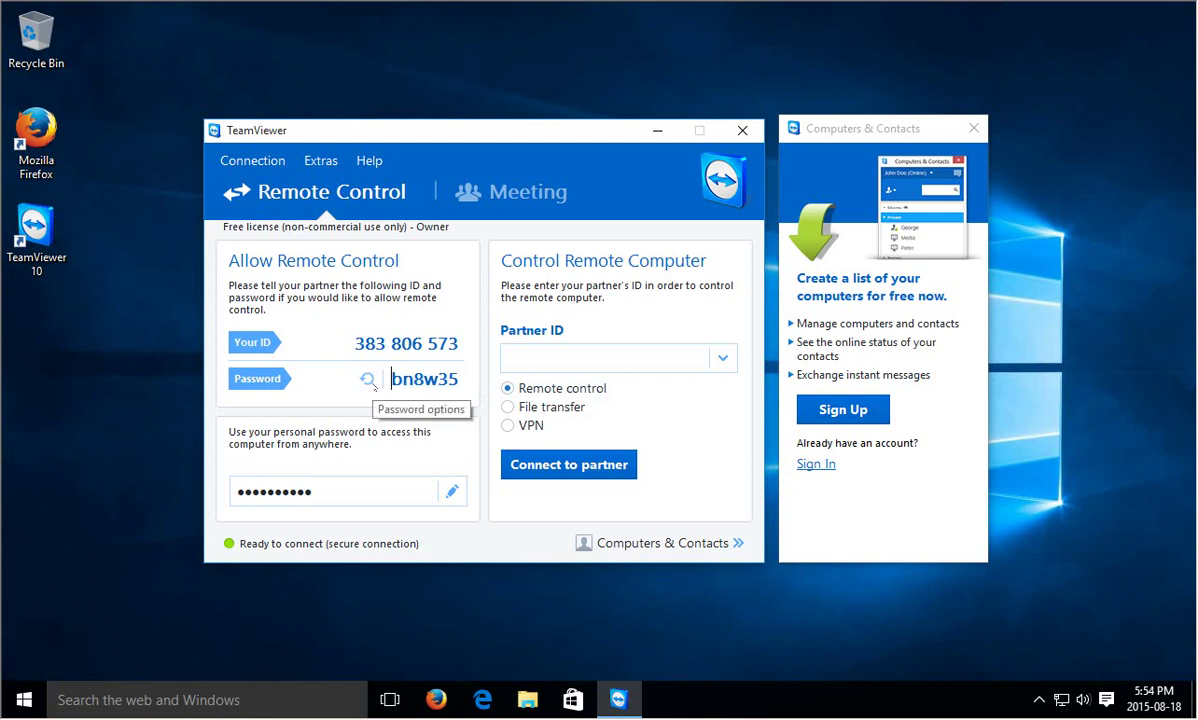
pyautogui.click(386, 380)
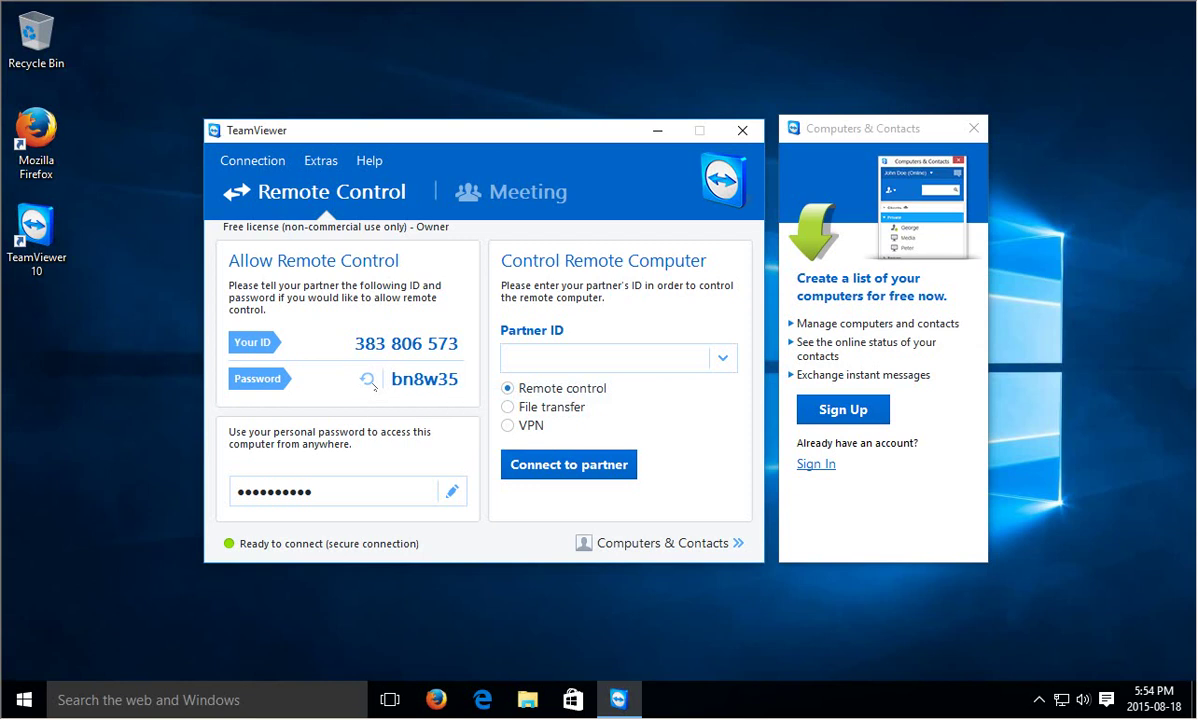
pyautogui.click(321, 491)
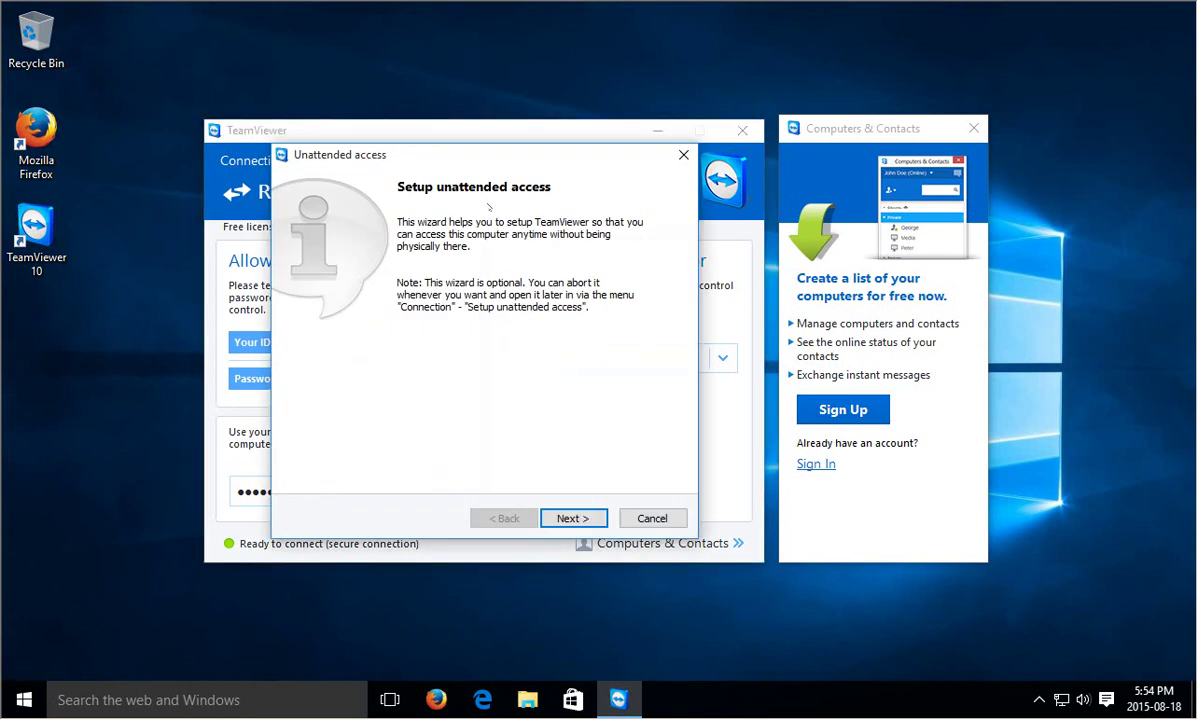
# Cancel the unattended access wizard
pyautogui.click(651, 518)
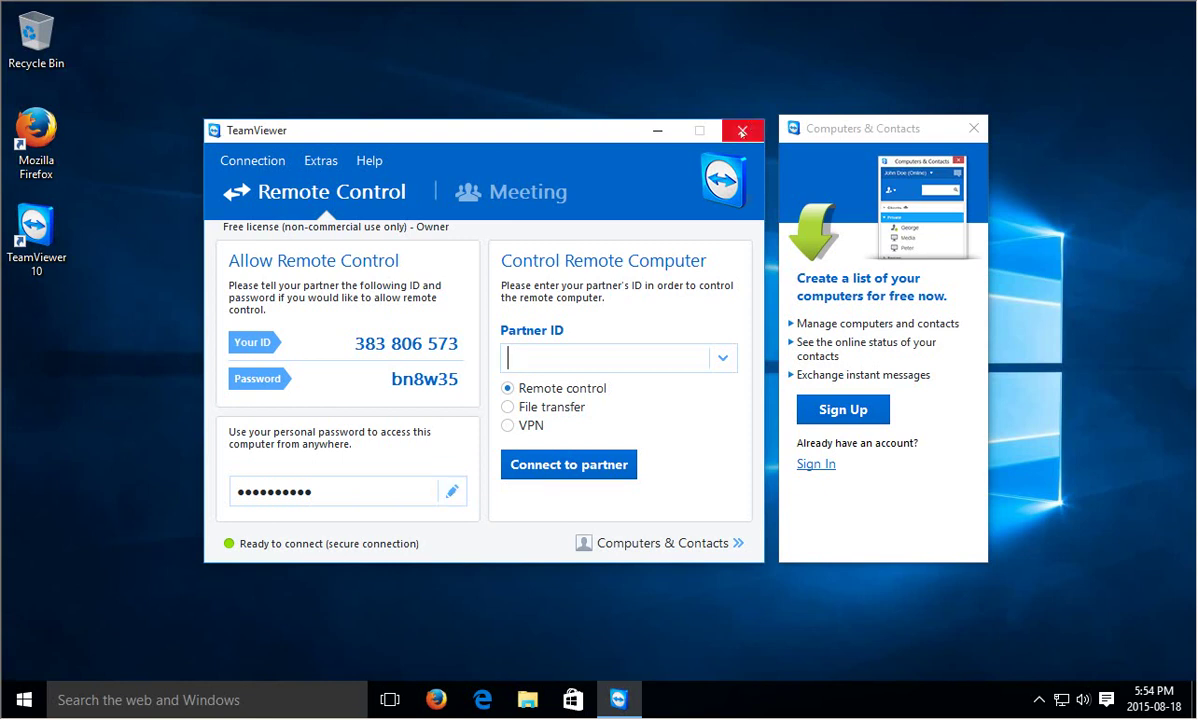
# Close the TeamViewer window to the background and check its hidden tray icon
pyautogui.click(741, 132)
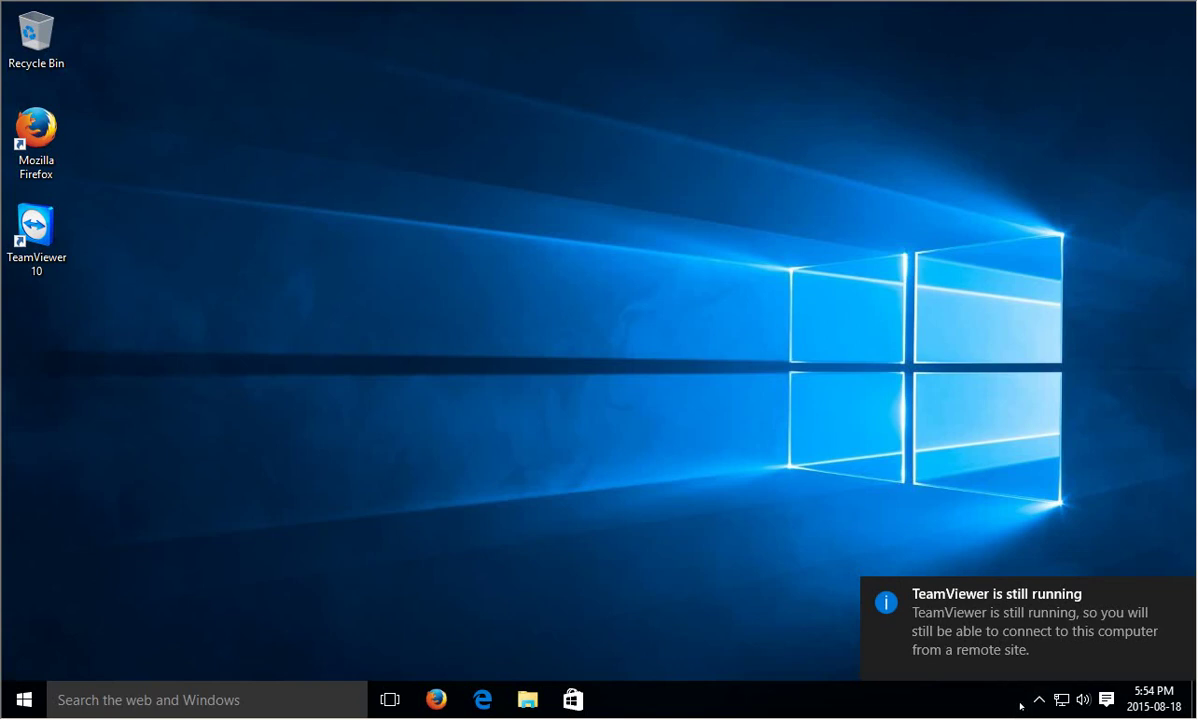
pyautogui.click(1018, 701)
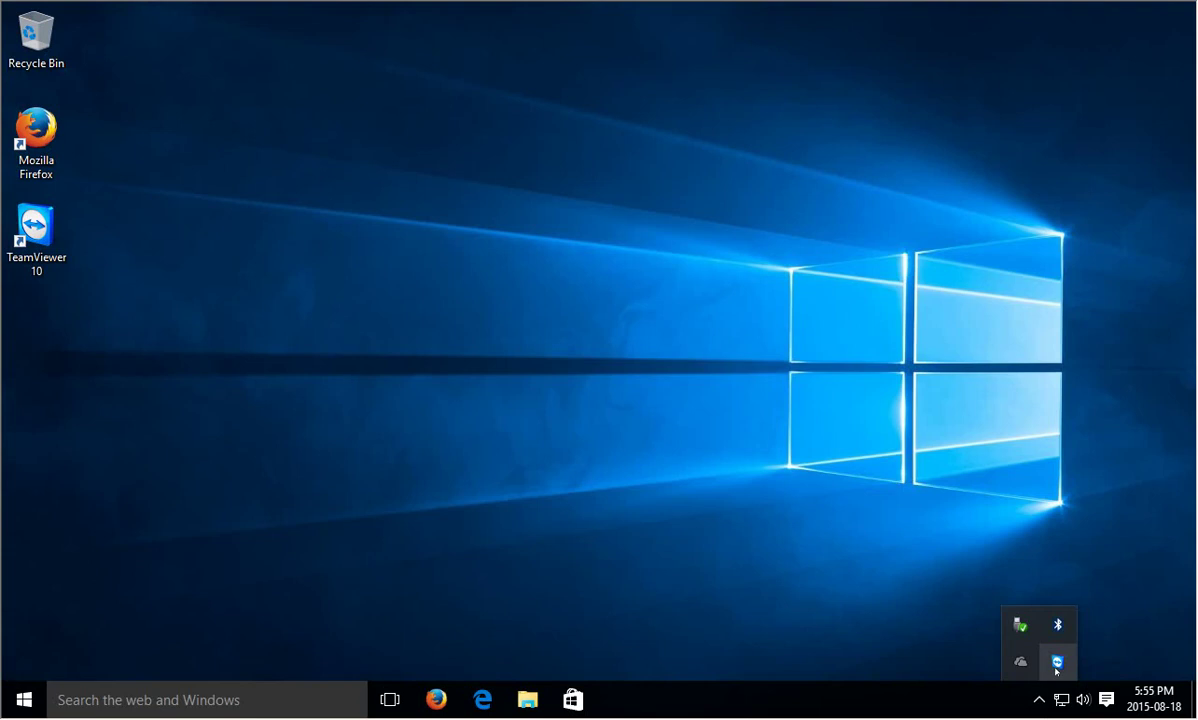
pyautogui.rightClick(950, 698)
pyautogui.click(891, 616)
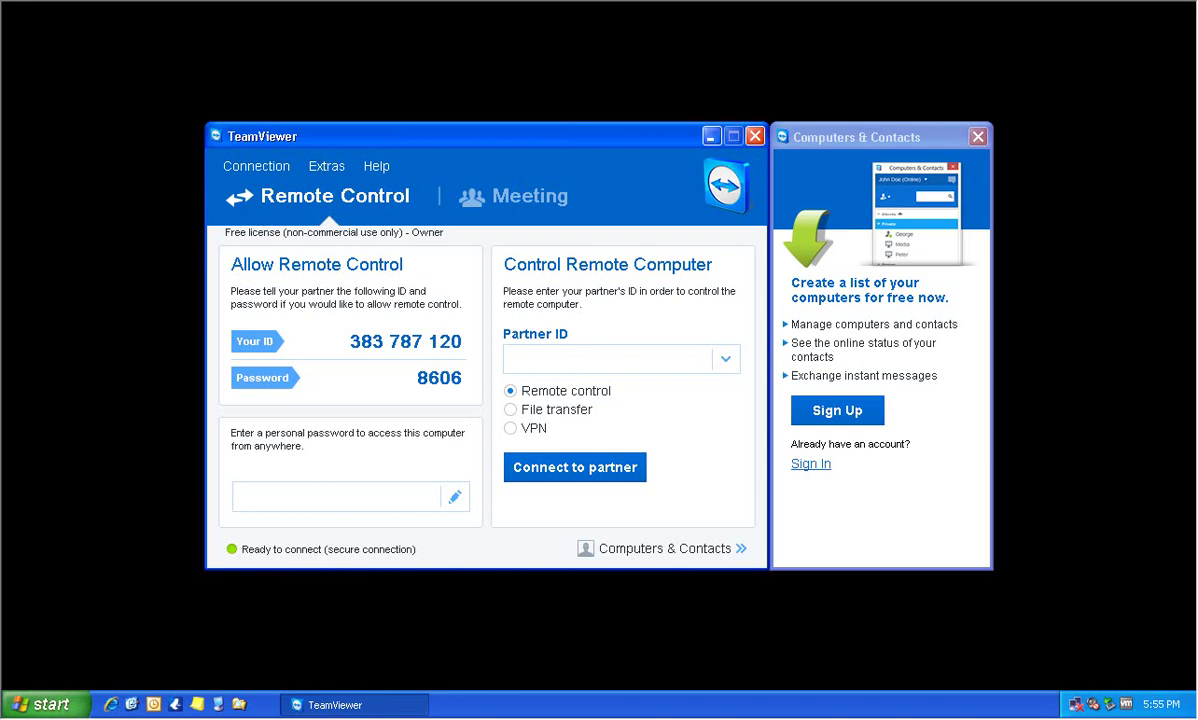
# Paste the copied Windows 10 PC ID into the Partner ID field
pyautogui.rightClick(527, 356)
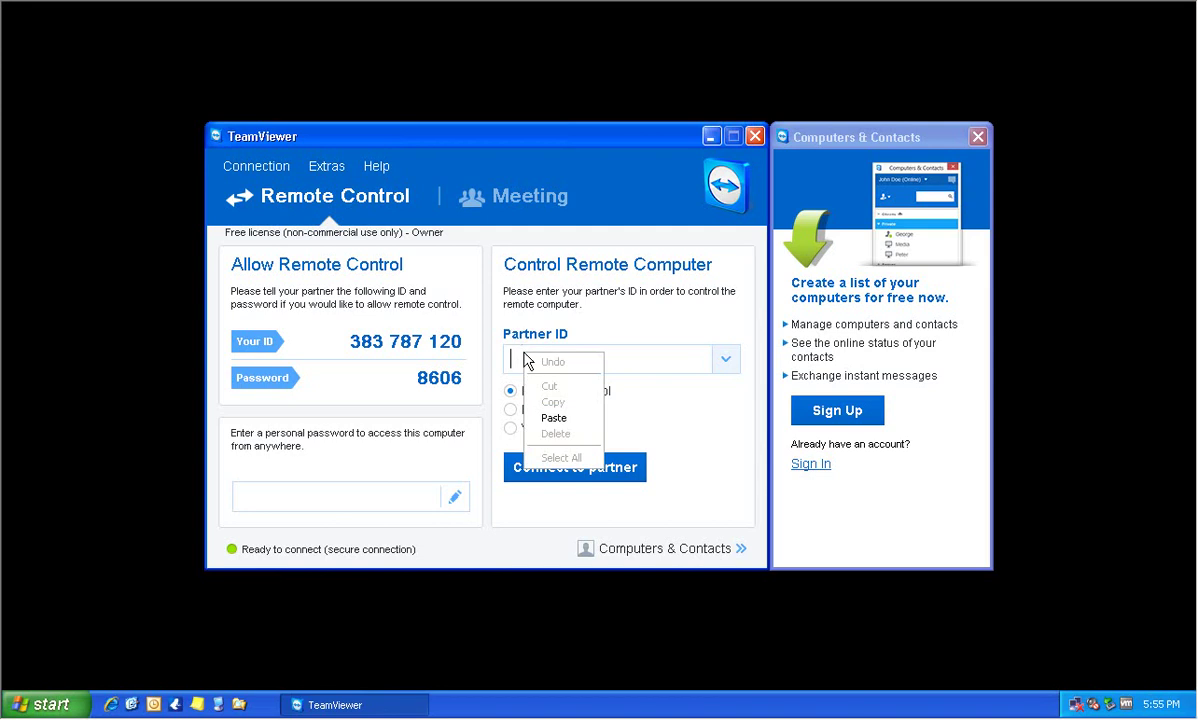
pyautogui.click(554, 418)
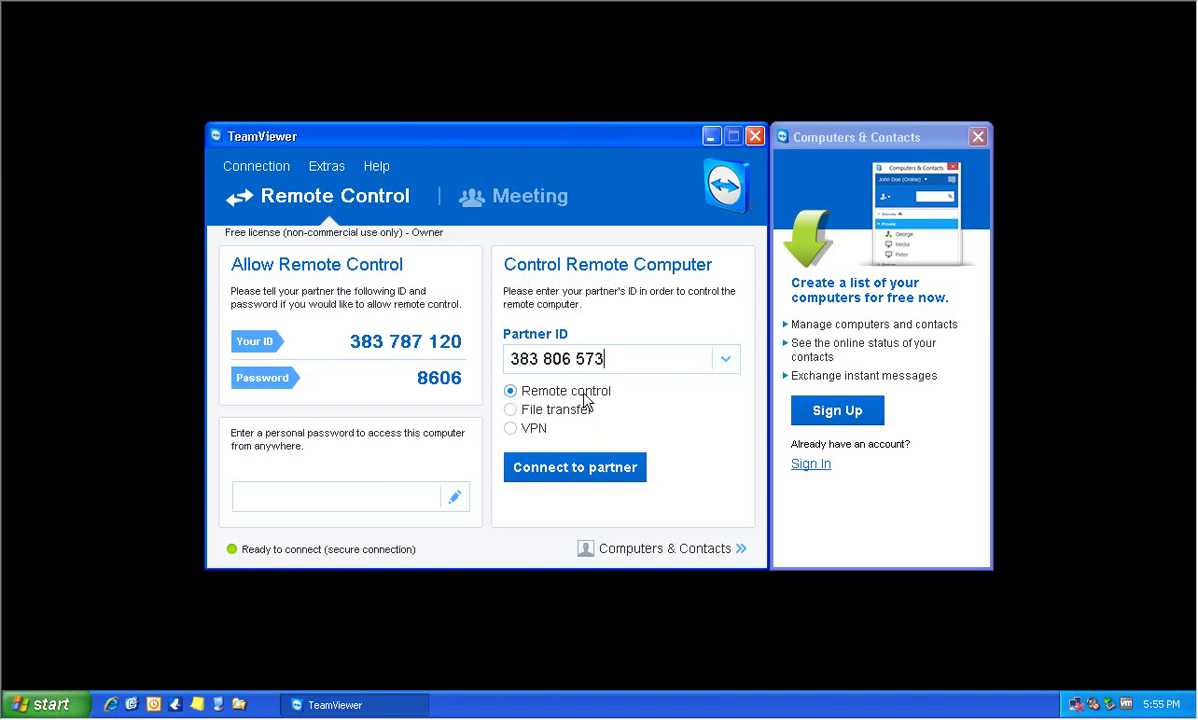
# Connect to the Windows 10 PC by entering the partner's password and logging on
pyautogui.click(548, 470)
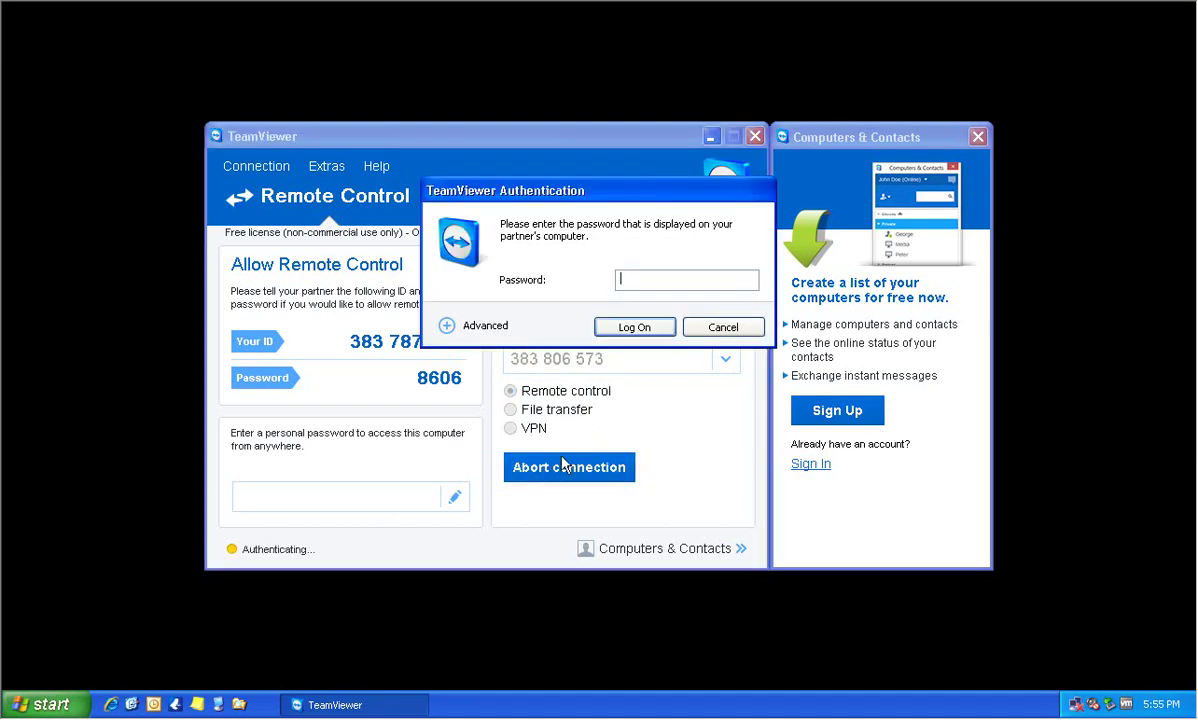
pyautogui.write('8***********')
pyautogui.click(636, 328)
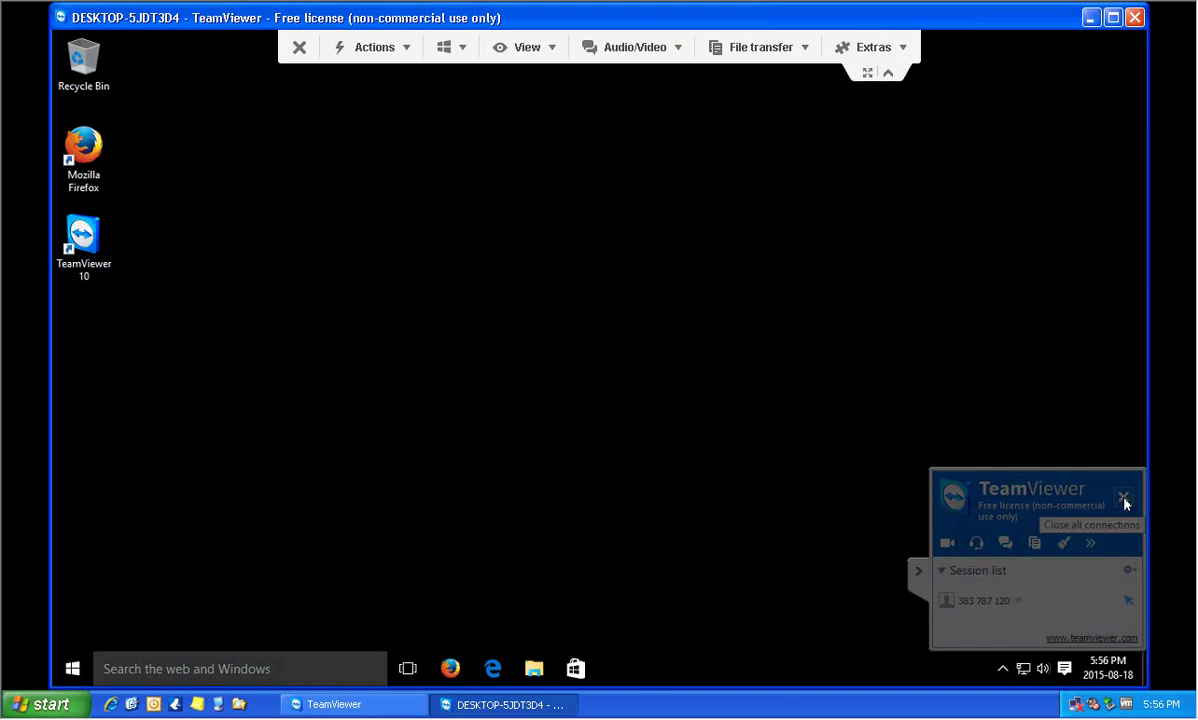
# Minimize the session list panel so the remote Windows 10 desktop is unobstructed
pyautogui.click(922, 578)
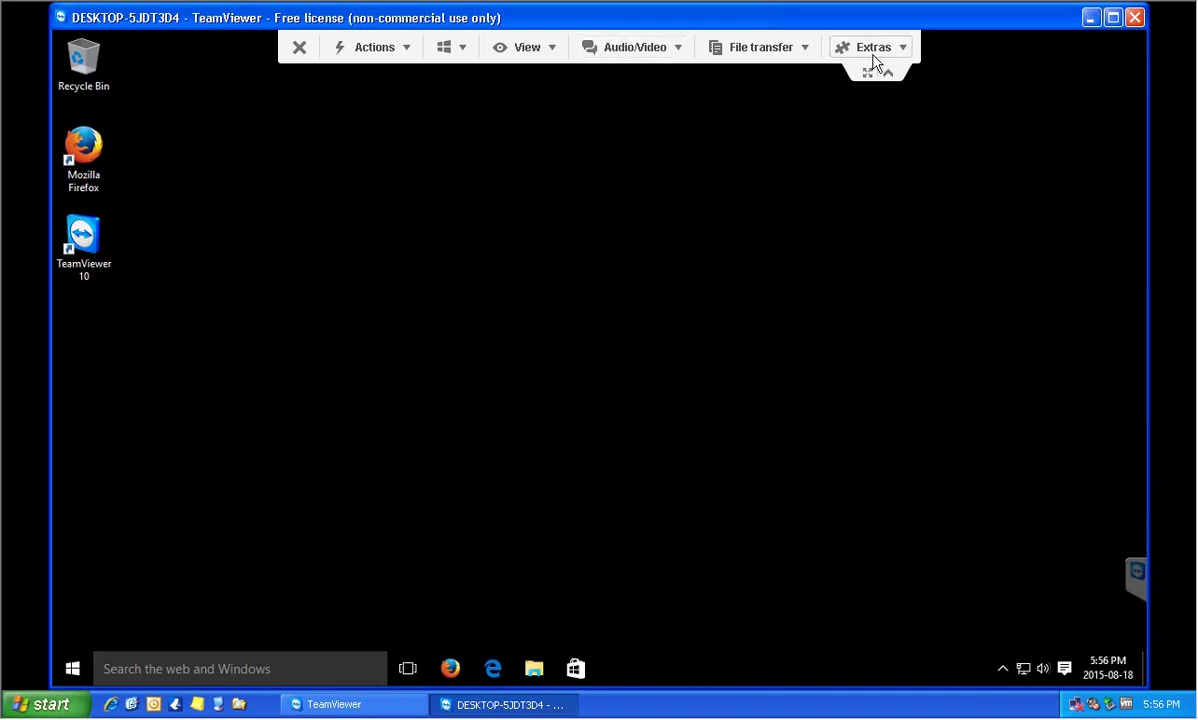
pyautogui.click(900, 54)
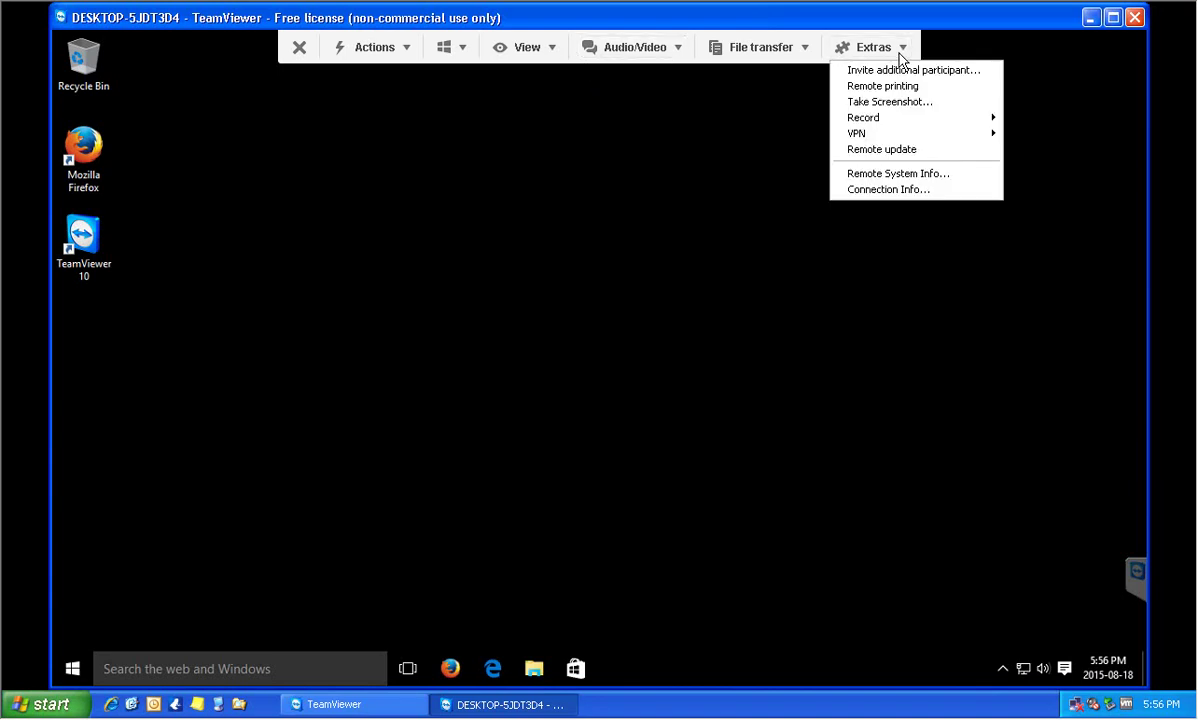
pyautogui.click(898, 92)
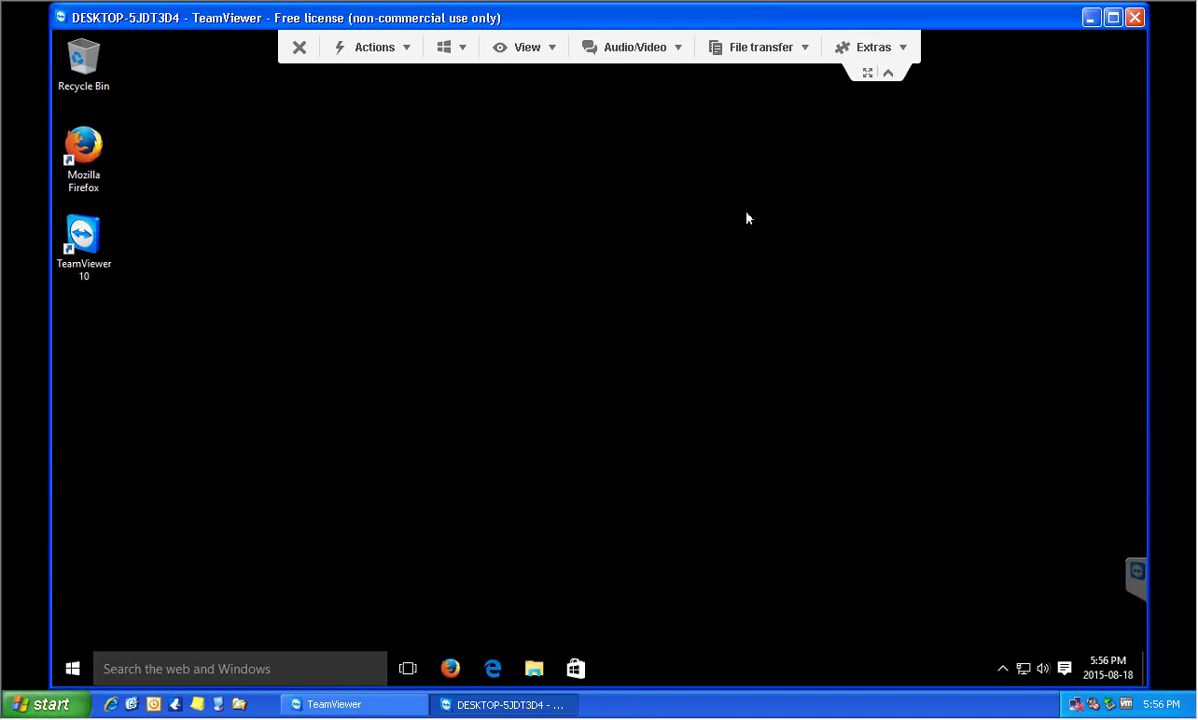
pyautogui.click(889, 53)
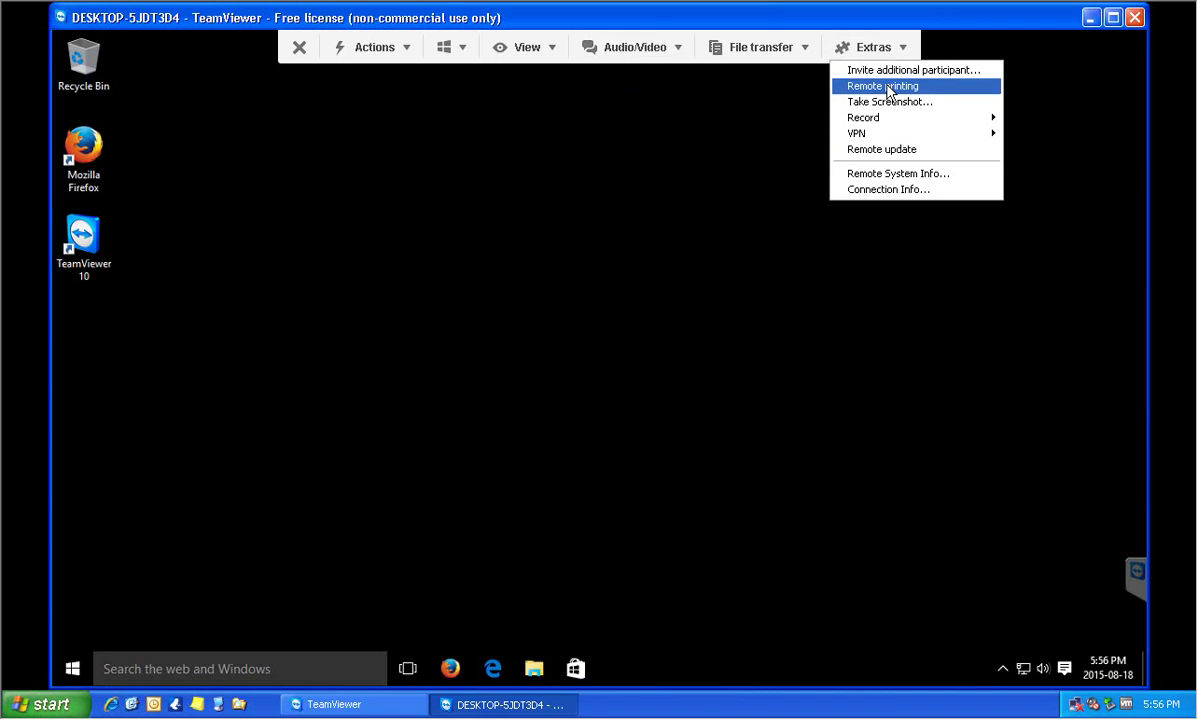
pyautogui.click(615, 230)
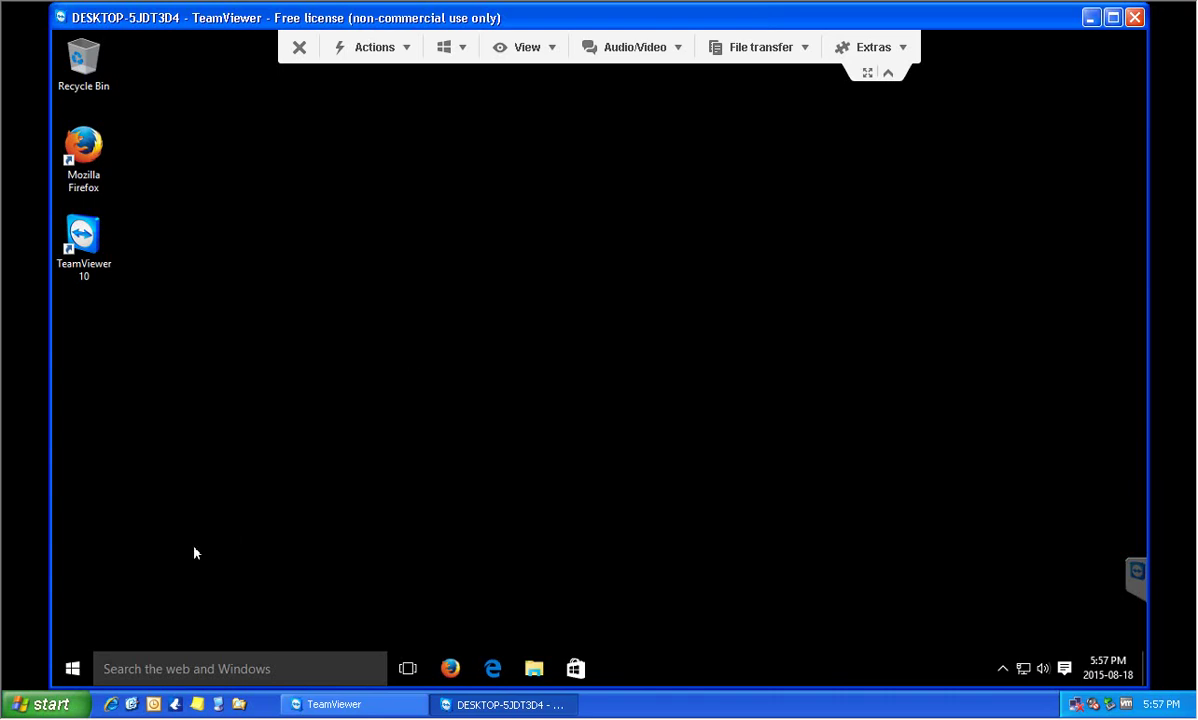
# Start the Weather app from the remote PC's Start menu
pyautogui.click(73, 668)
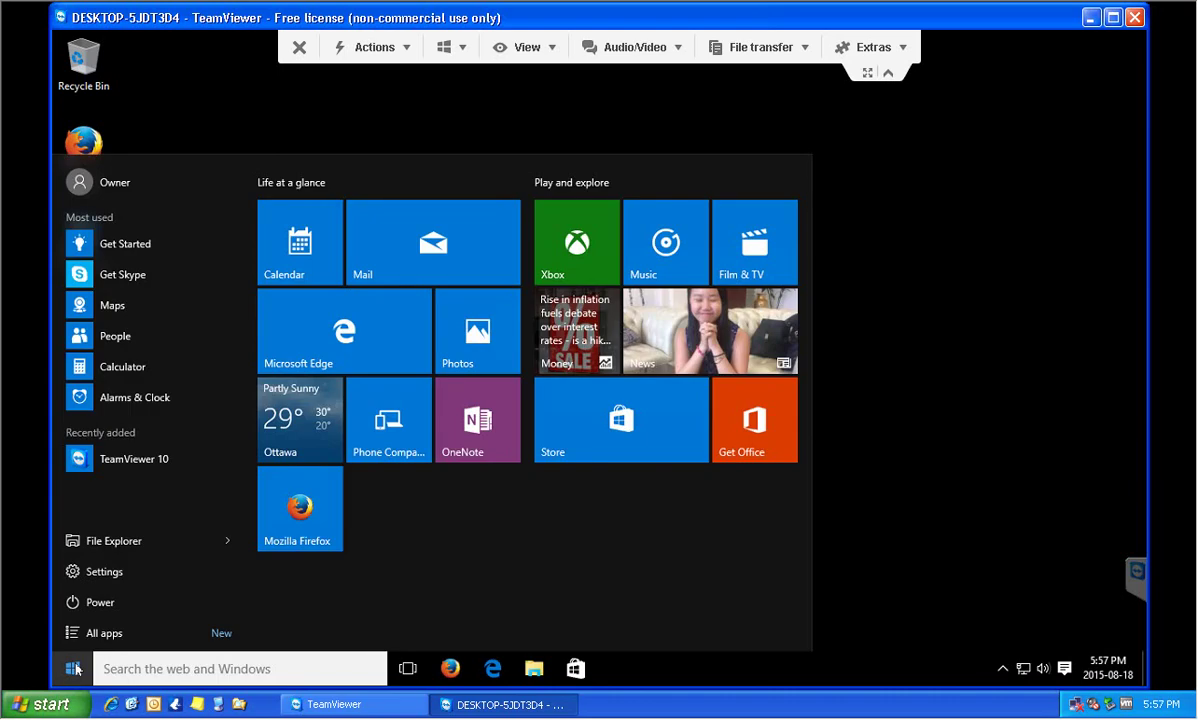
pyautogui.click(279, 446)
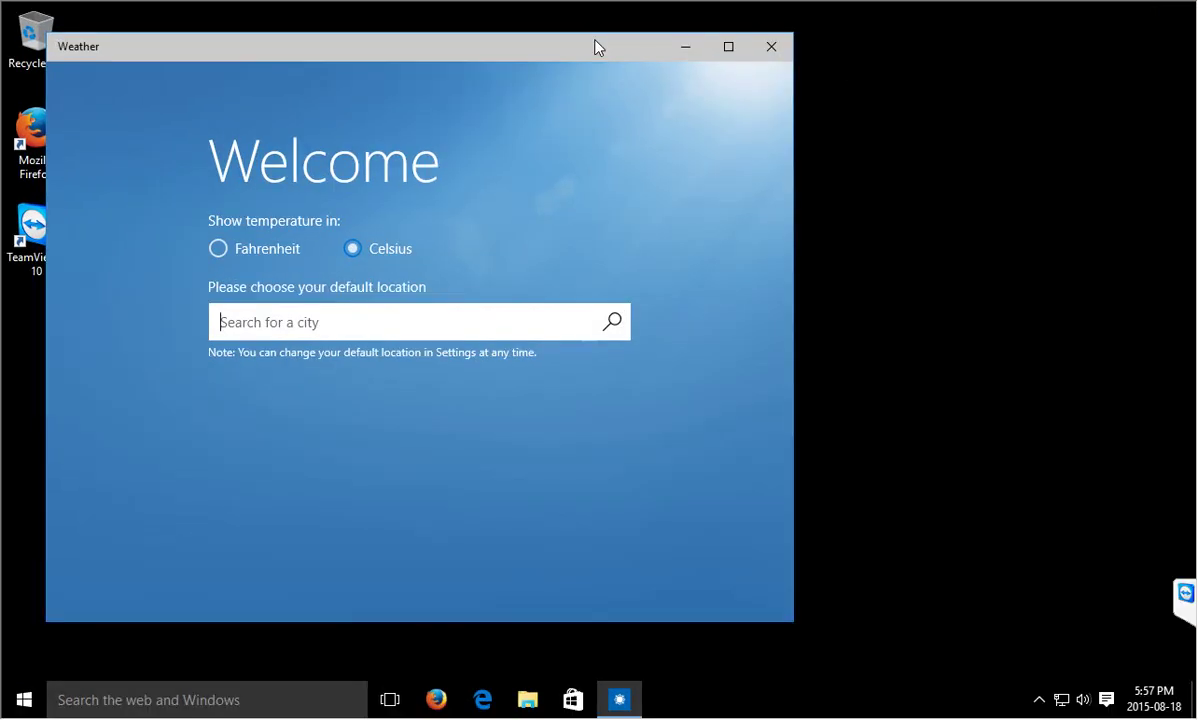
pyautogui.click(845, 276)
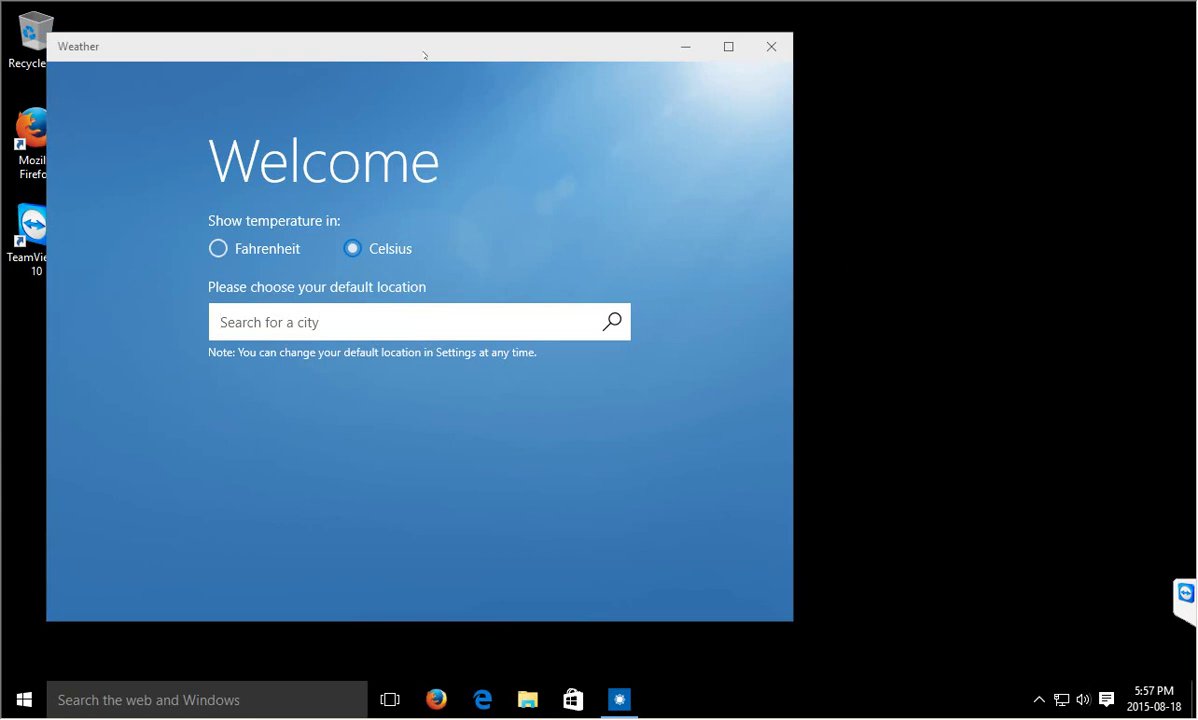
pyautogui.press('Tab')
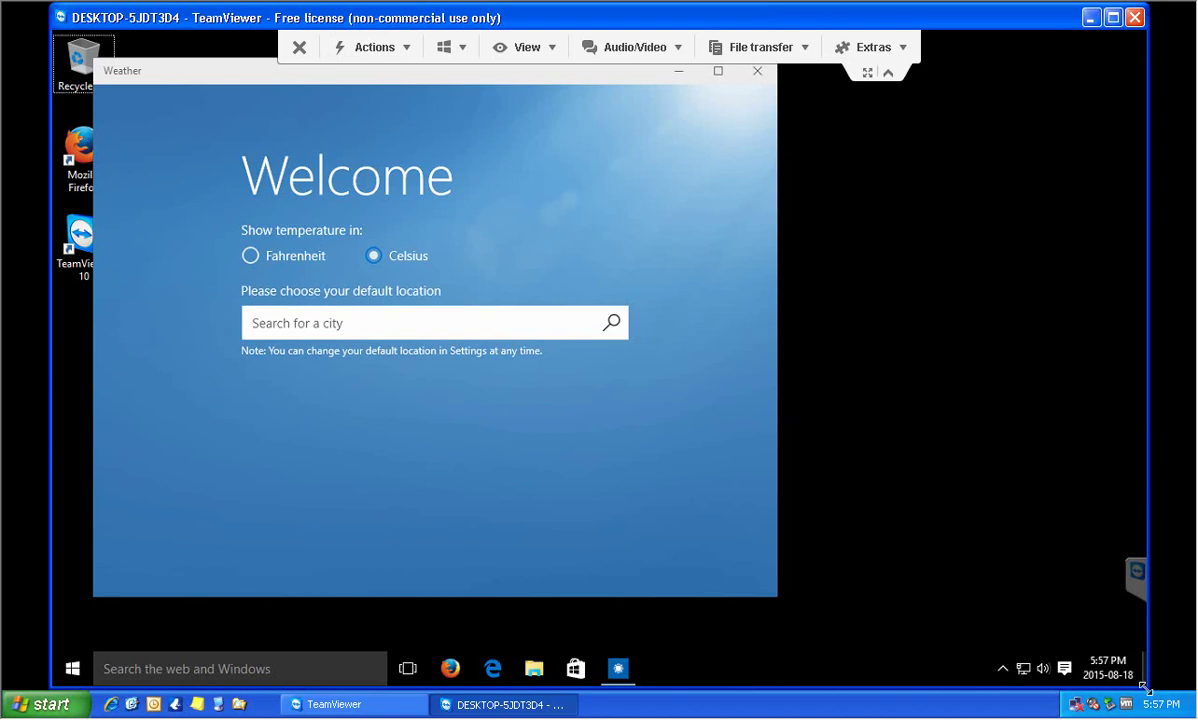
# Resize the remote session window smaller and move it to the right side of the XP desktop
pyautogui.moveTo(1147, 371); pyautogui.dragTo(842, 369)
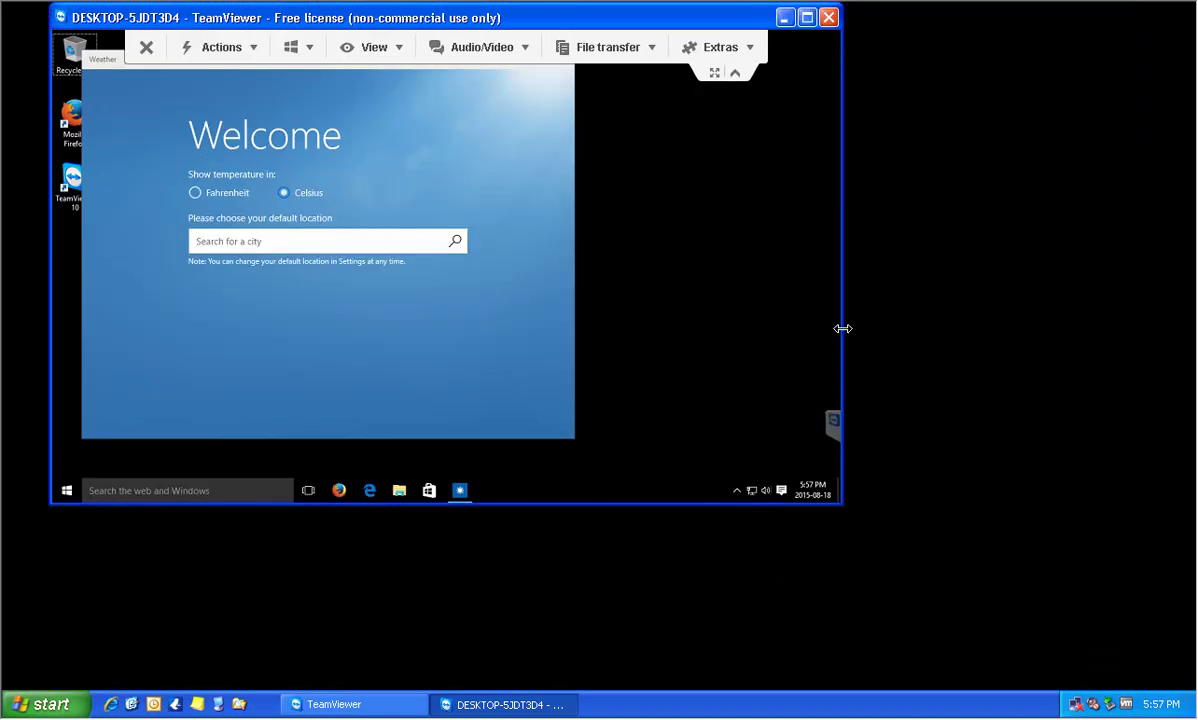
pyautogui.moveTo(842, 503); pyautogui.dragTo(984, 636)
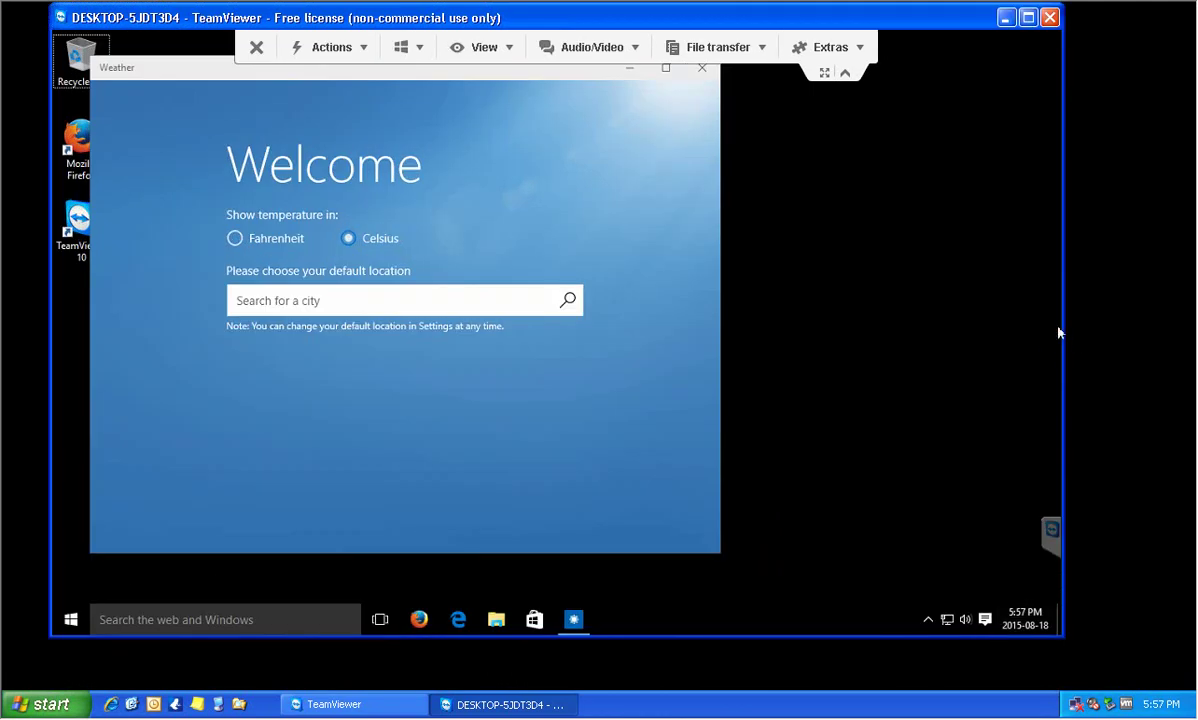
pyautogui.moveTo(1062, 326); pyautogui.dragTo(799, 308)
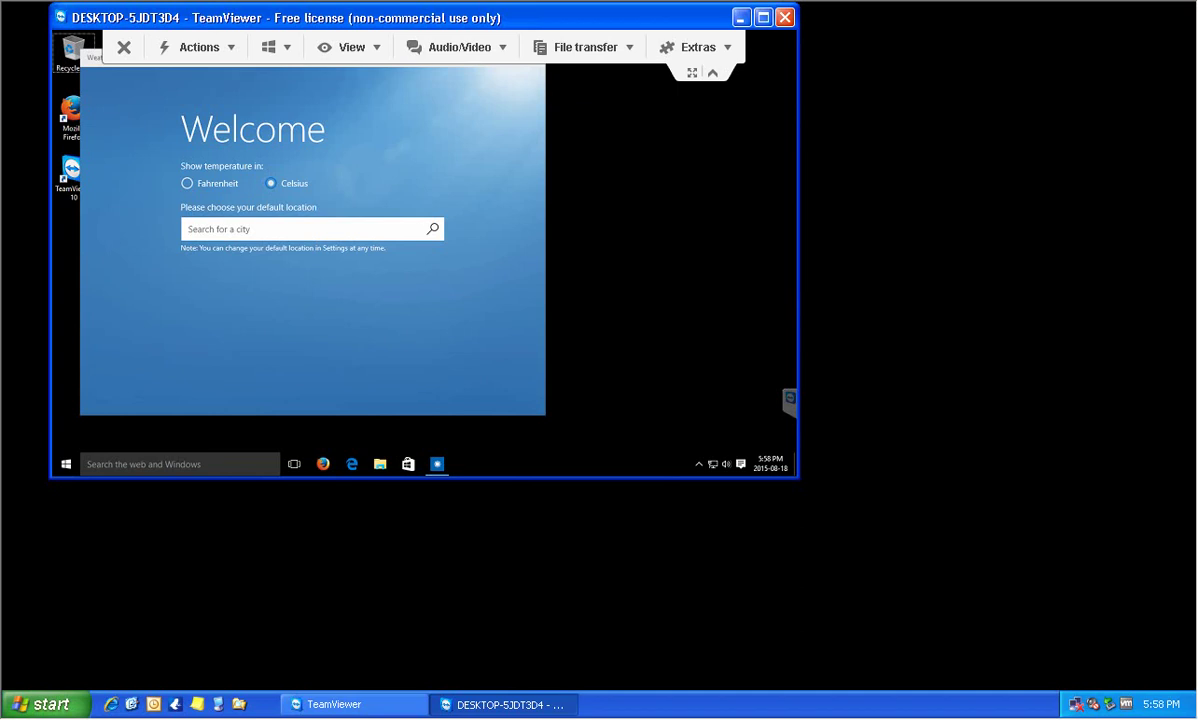
pyautogui.moveTo(405, 17); pyautogui.dragTo(780, 22)
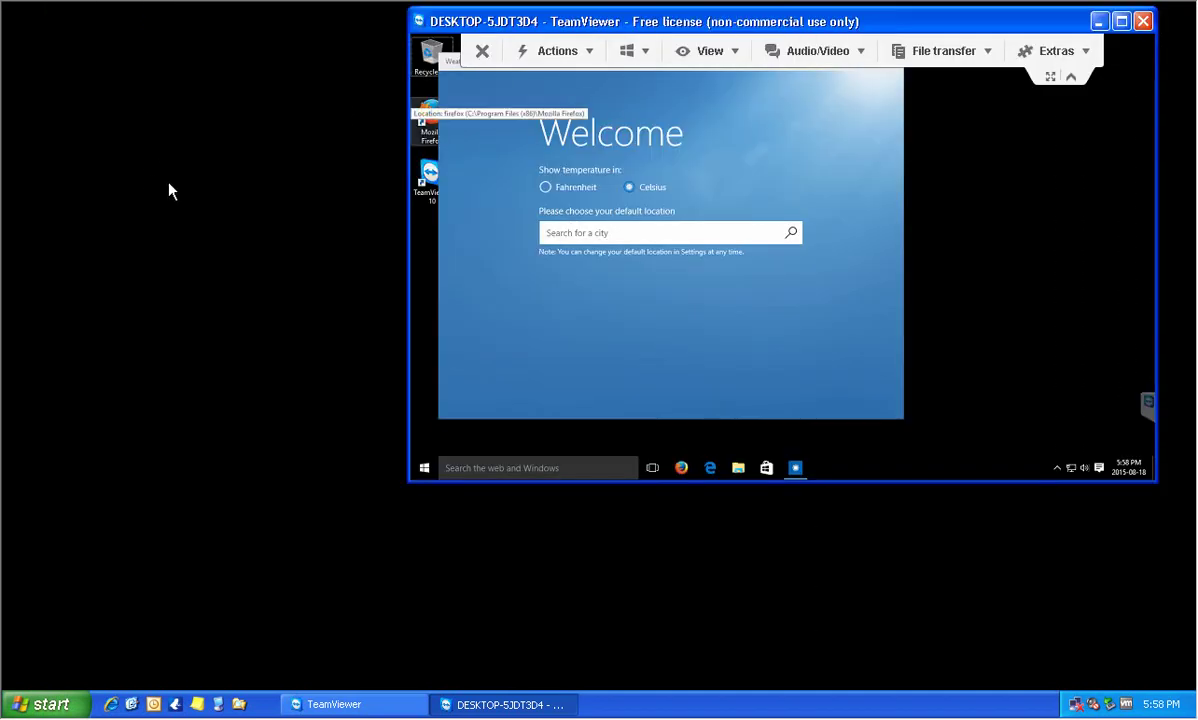